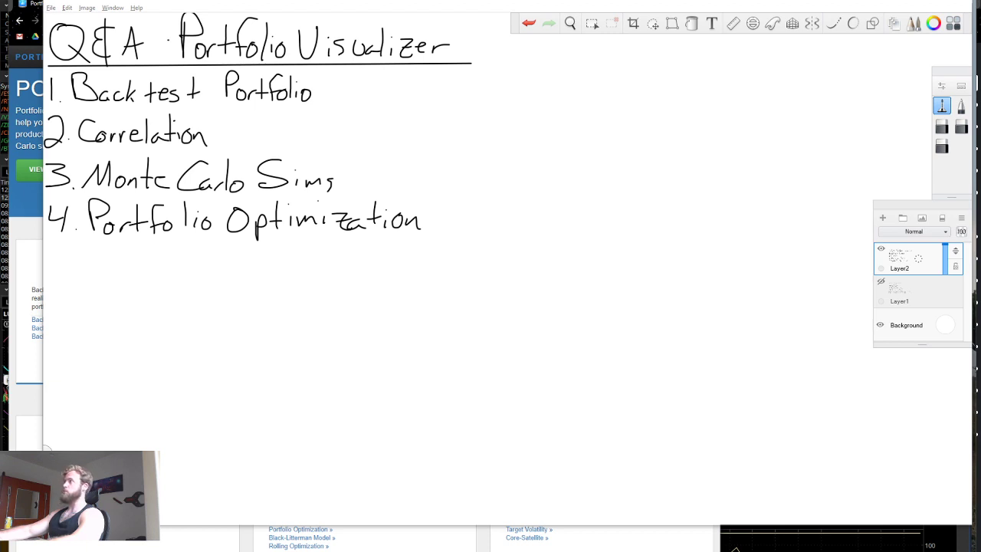
Switch to the Portfolio Visualizer site in Chrome, reposition its window and bring up the Backtest Portfolio Asset Allocation form
key(alt+Tab)
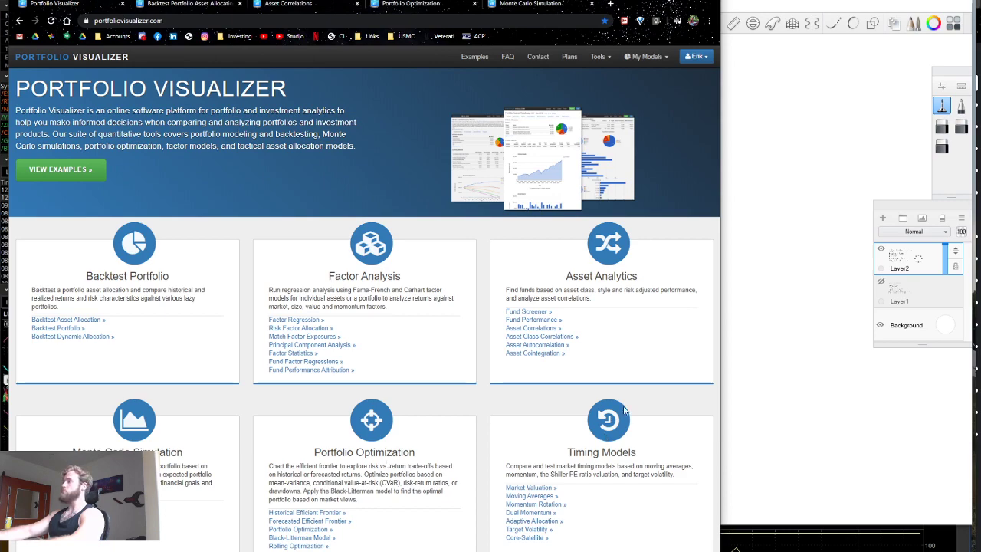
drag(642, 5, 792, 5)
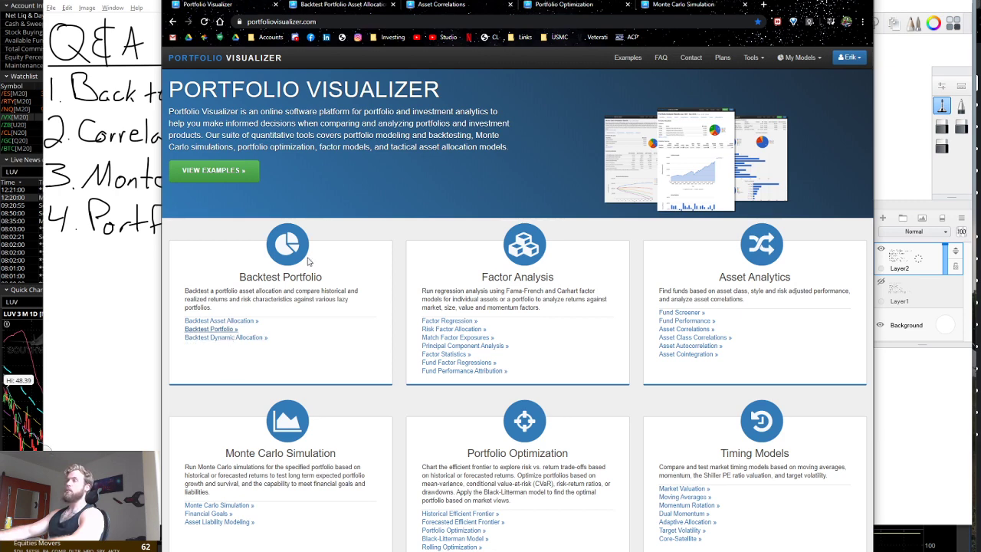
click(350, 6)
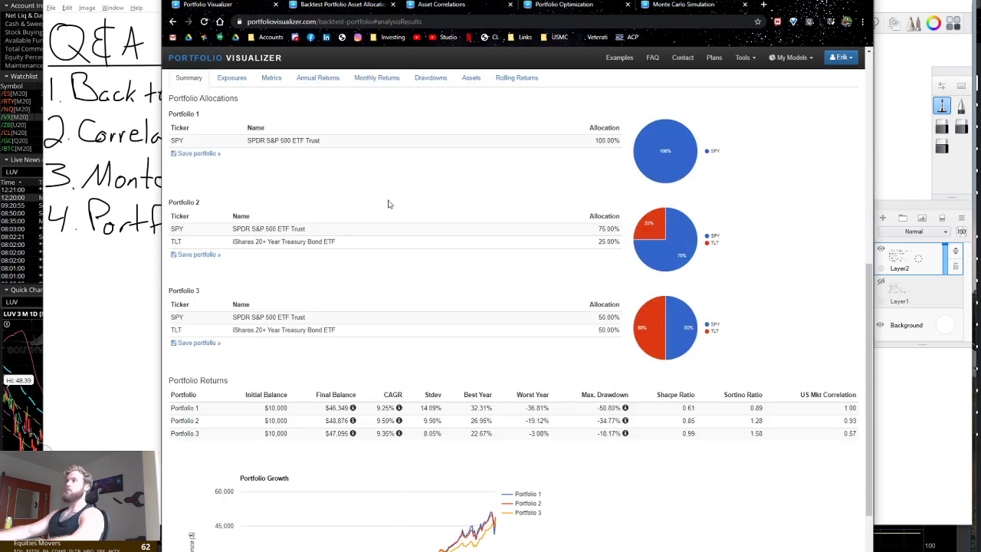
scroll(389, 206, up, 5)
scroll(390, 206, up, 3)
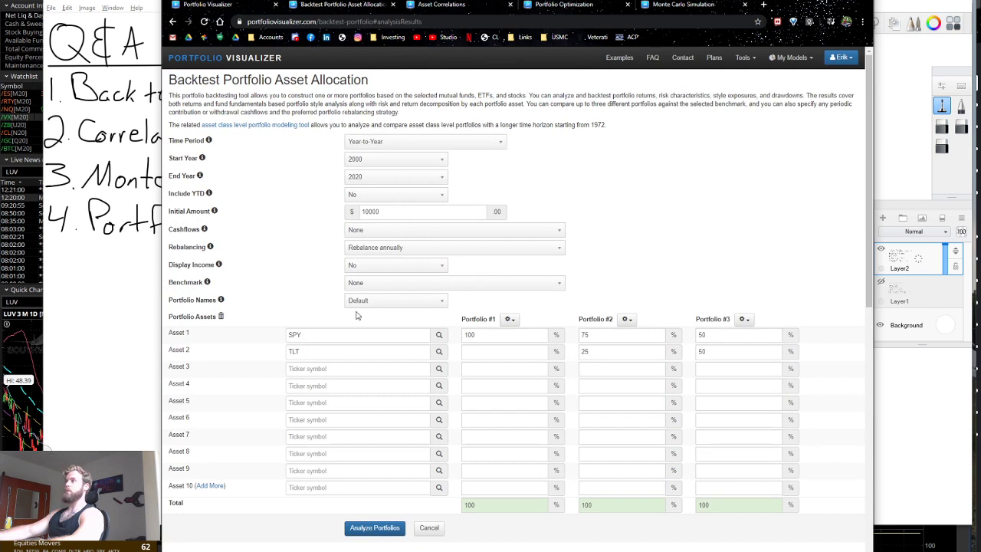
Keep the backtest's start year at 2000 and set Include YTD to Yes
click(383, 159)
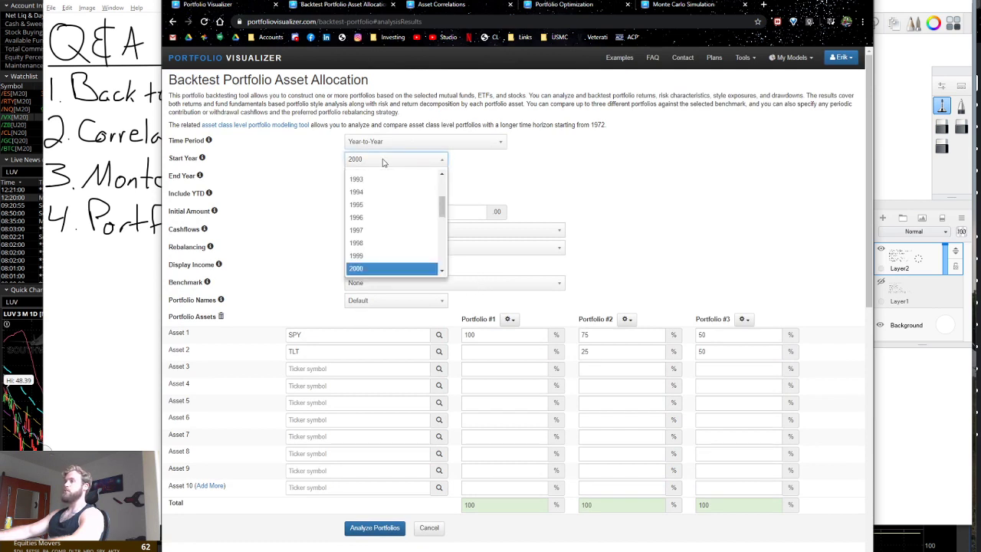
click(383, 162)
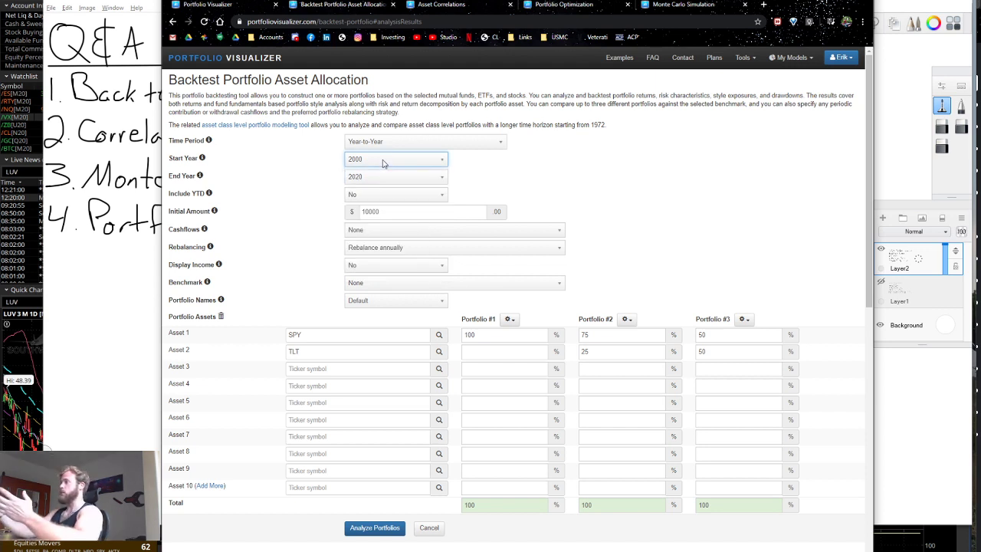
click(386, 198)
click(387, 209)
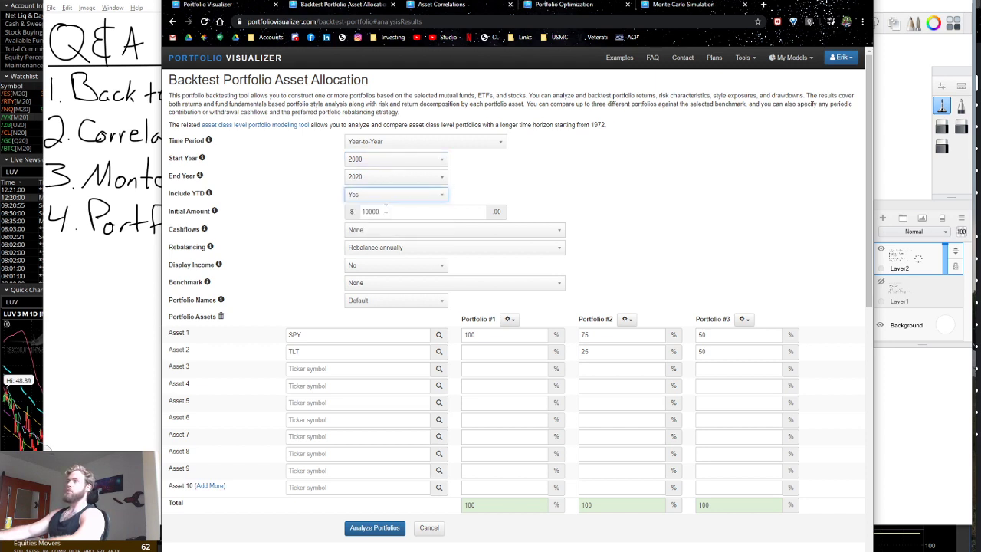
click(388, 199)
click(387, 223)
click(388, 198)
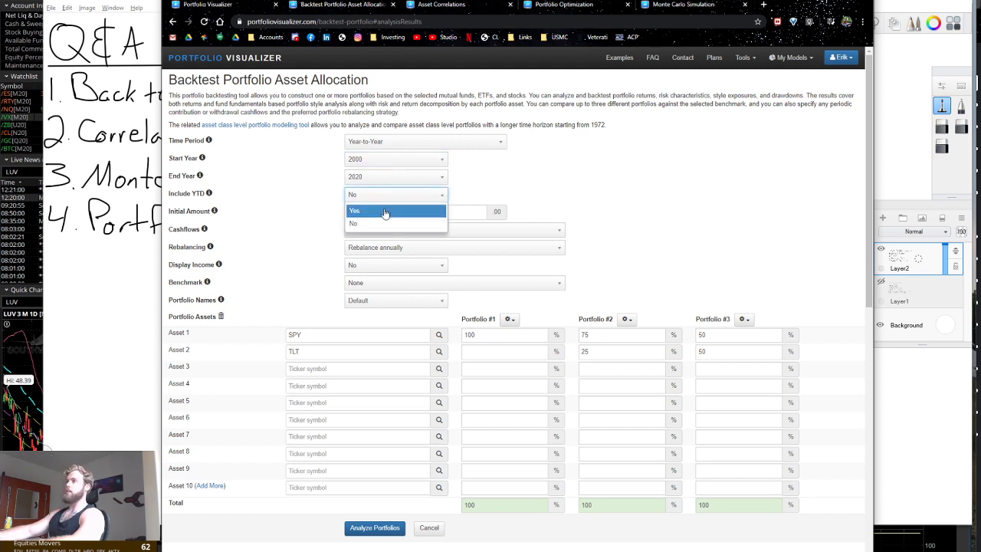
click(388, 211)
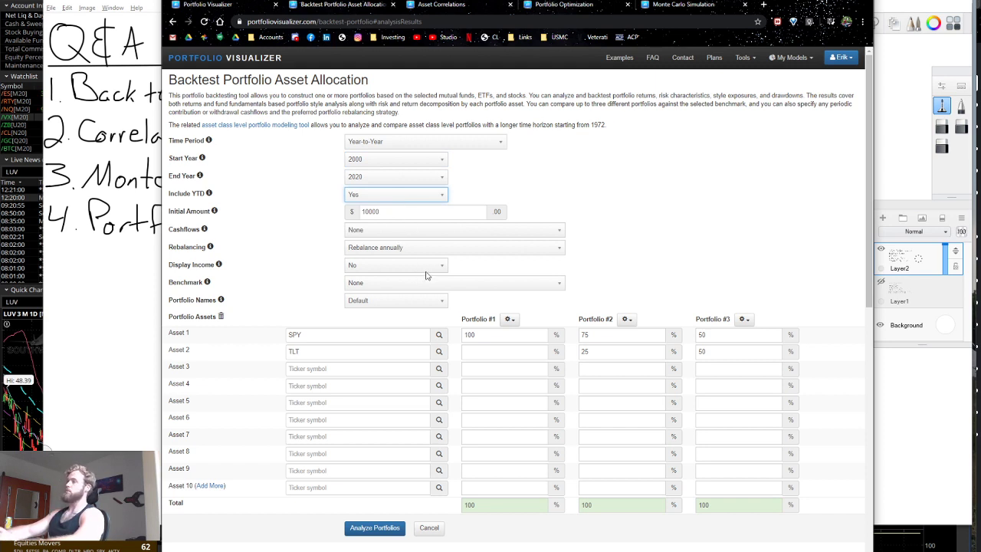
Check the preset portfolio and ticker choices, then analyze the three SPY and TLT portfolios (100/0, 75/25 and 50/50)
scroll(427, 274, down, 1)
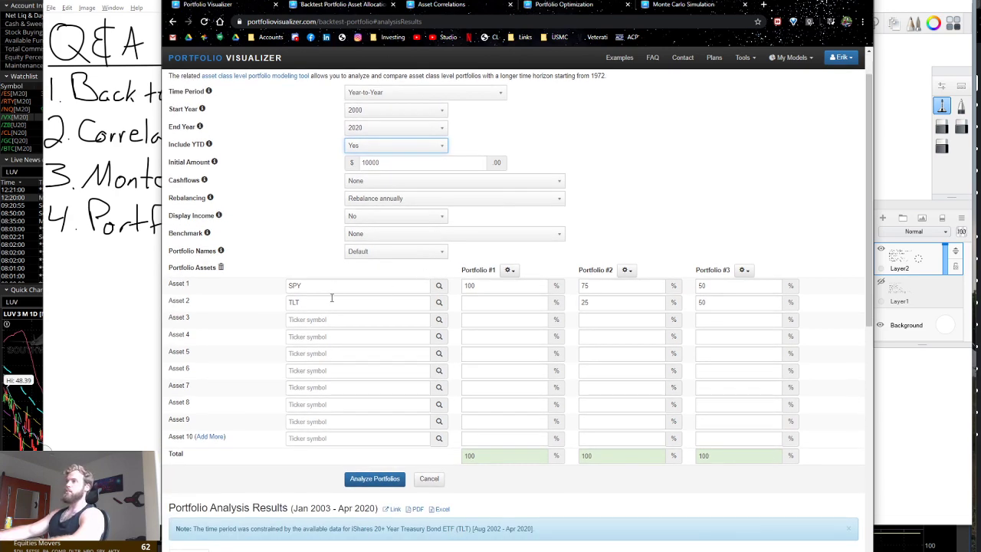
click(511, 271)
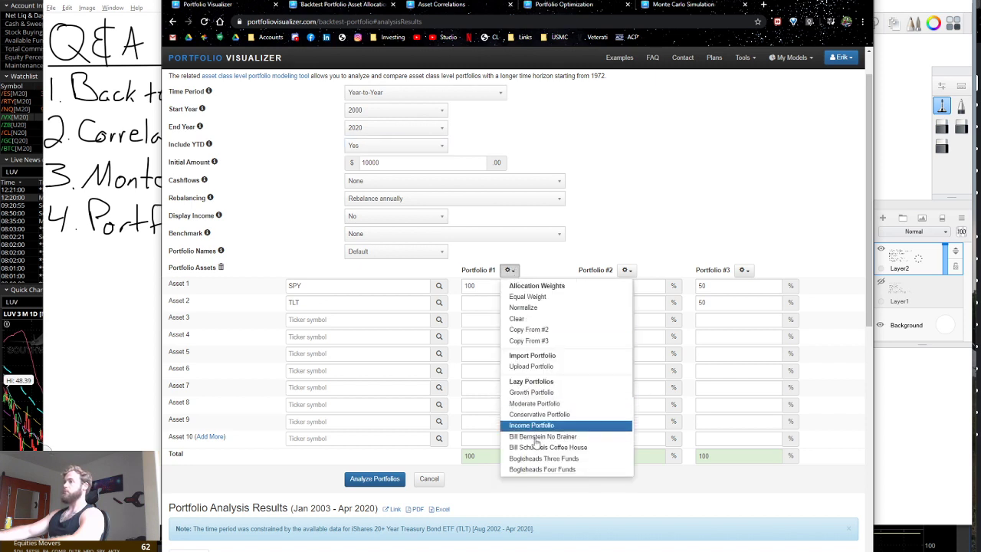
click(550, 265)
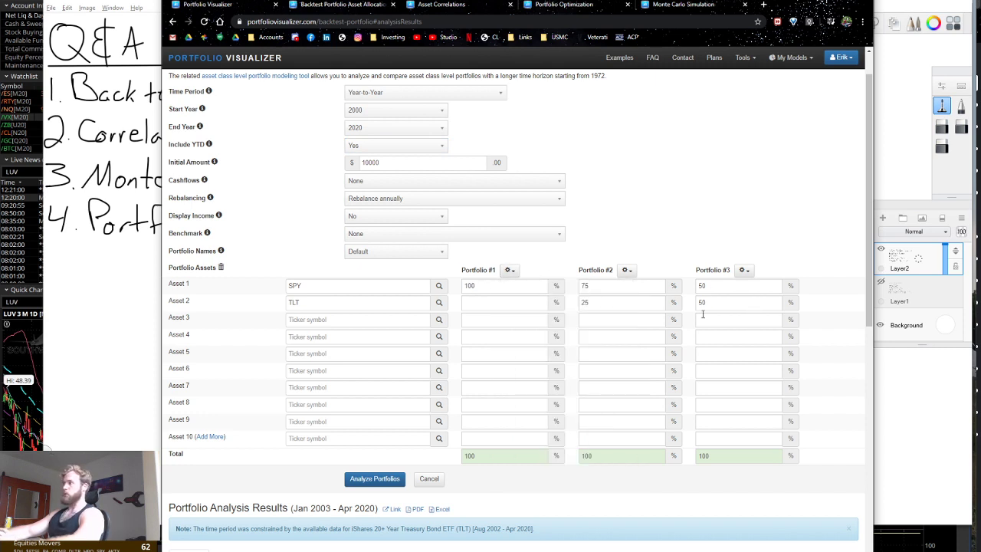
click(337, 287)
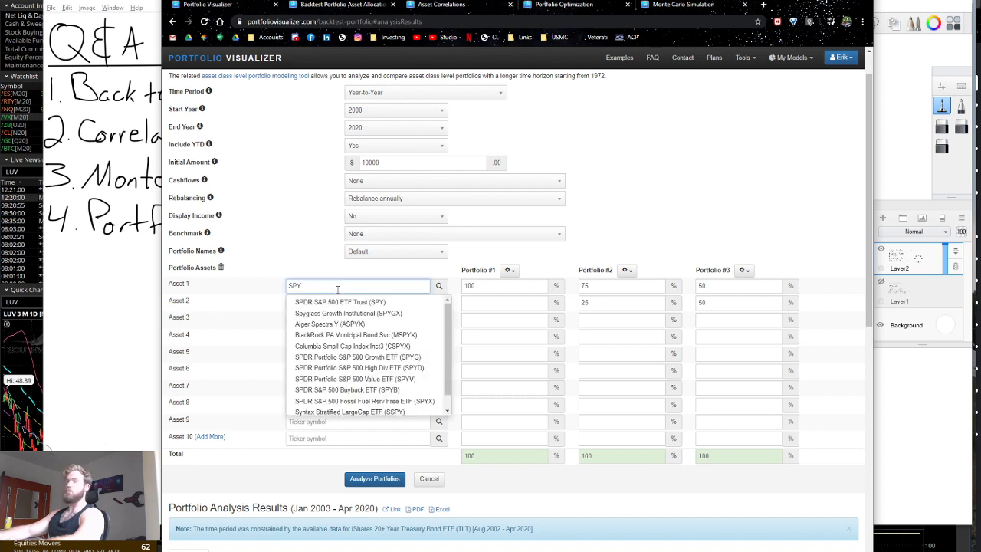
click(246, 267)
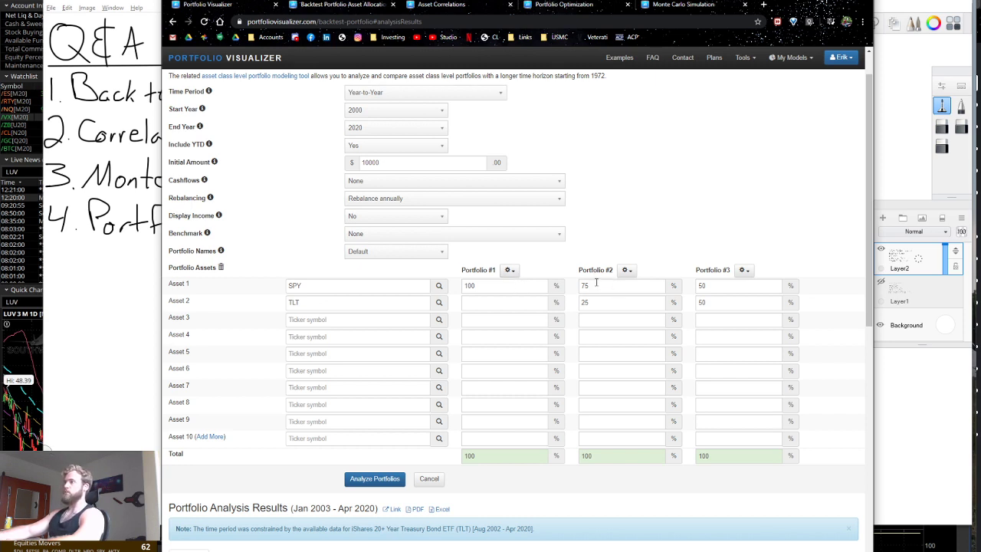
click(375, 478)
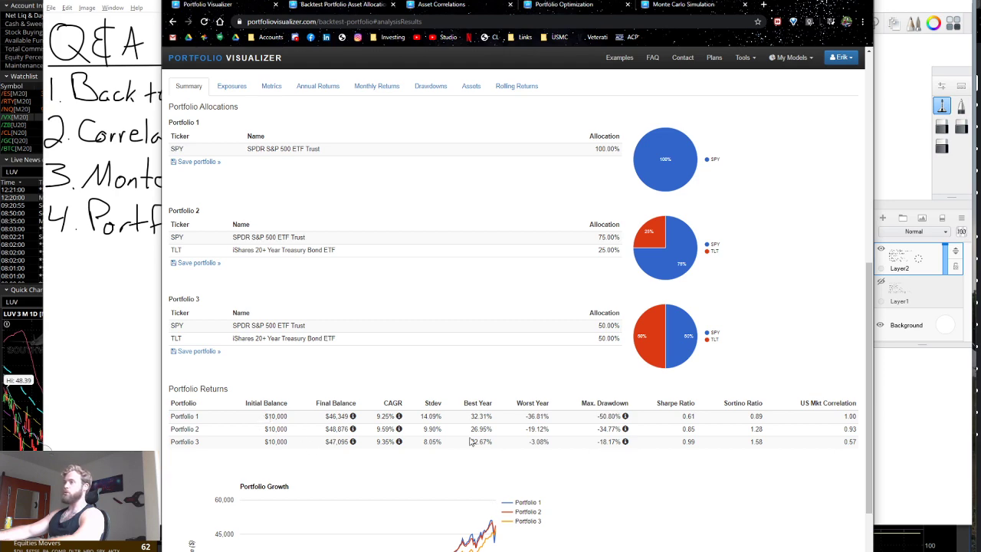
Review the backtest's exposures, metrics, annual and monthly returns, drawdowns, assets and rolling returns, ending on the portfolio summary
click(234, 184)
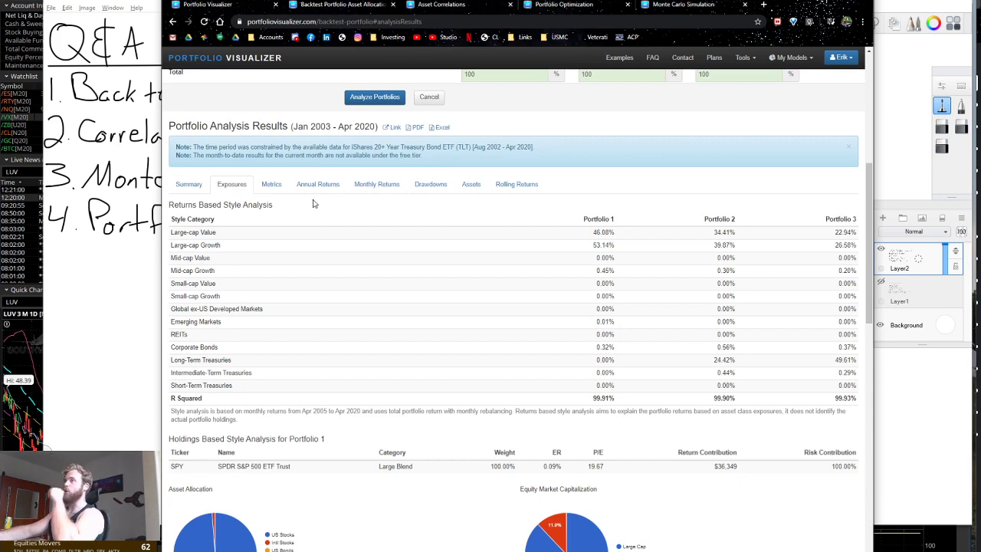
click(271, 184)
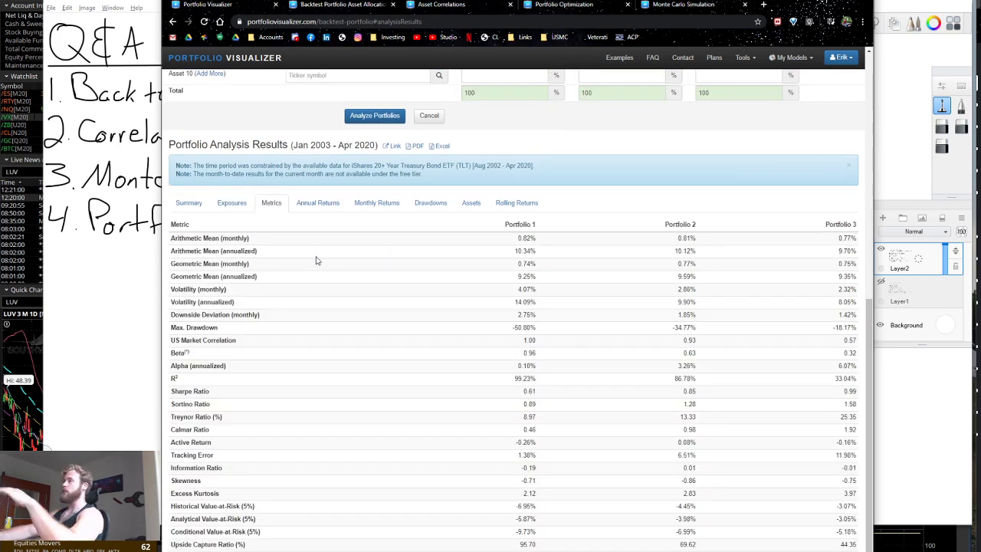
click(317, 203)
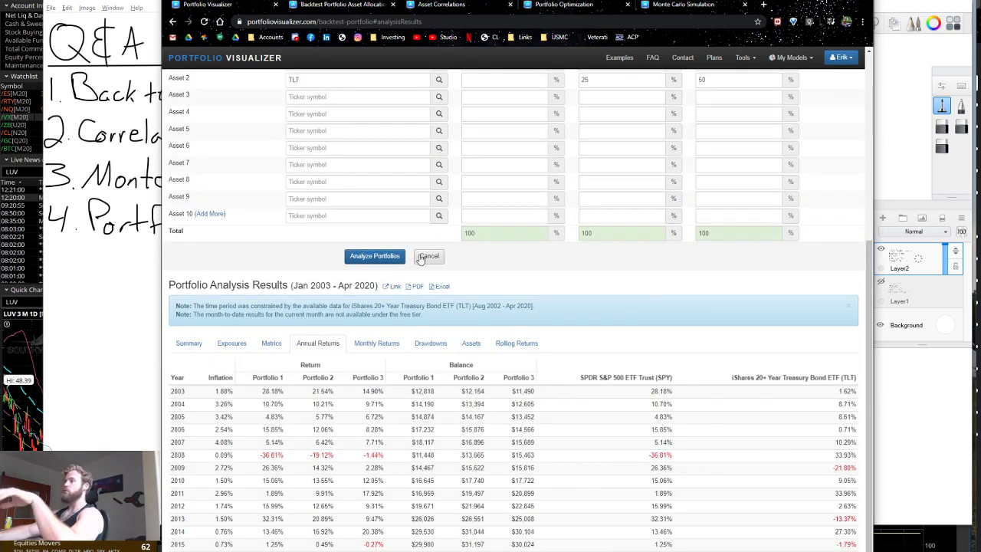
scroll(425, 258, up, 4)
scroll(398, 433, down, 2)
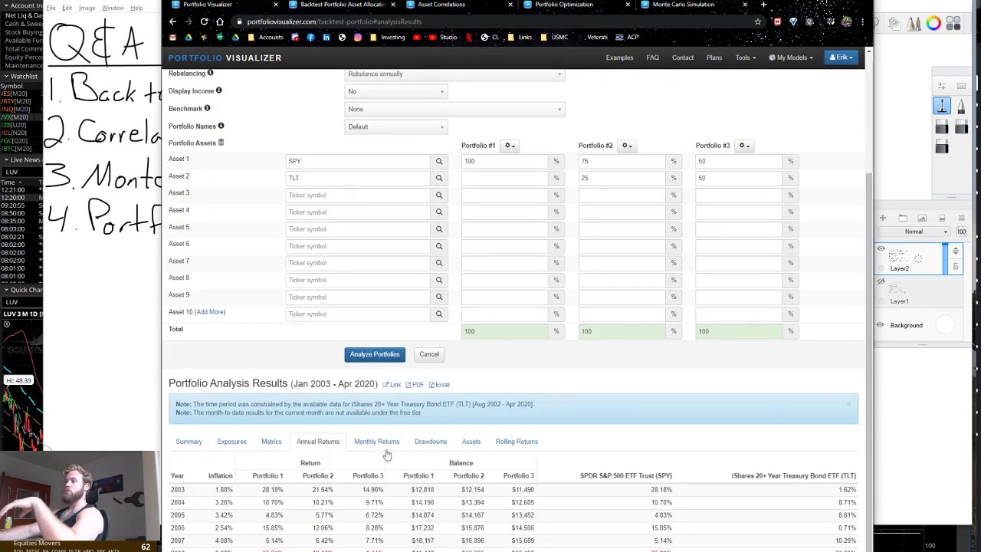
click(391, 442)
scroll(427, 442, down, 2)
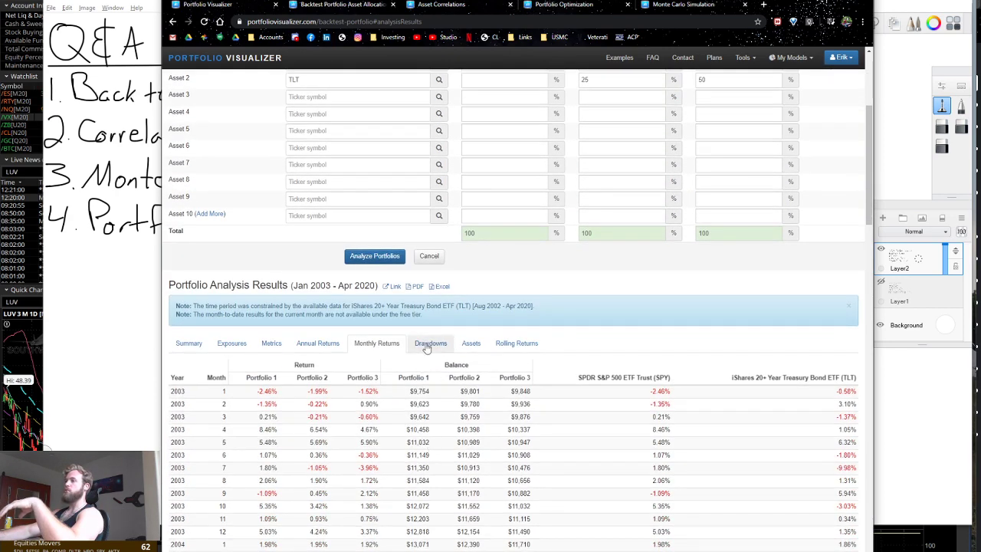
click(431, 343)
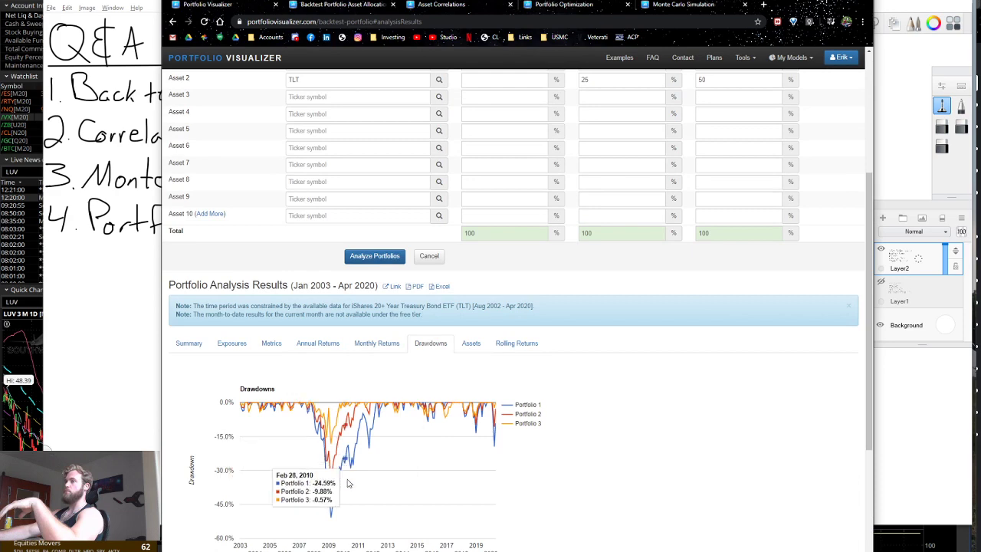
click(470, 344)
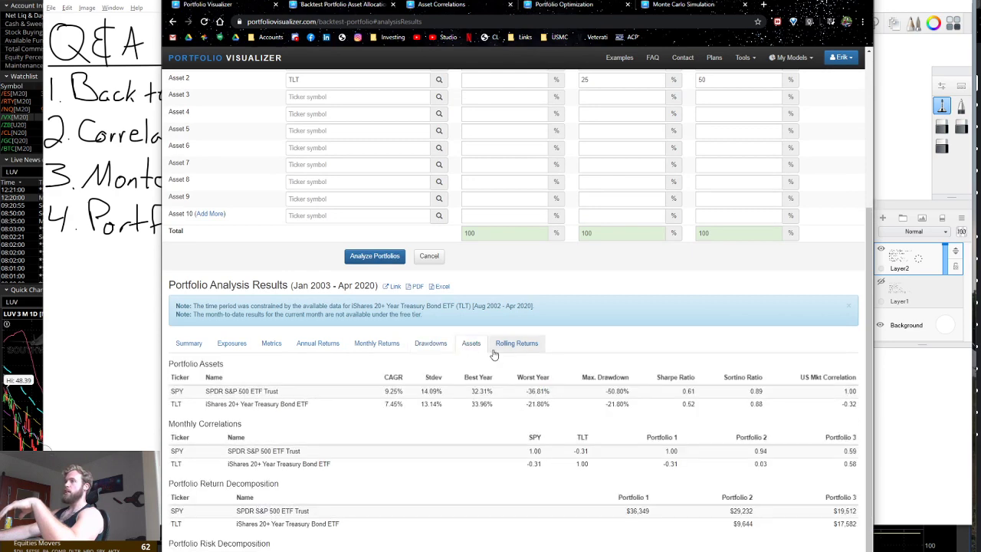
click(502, 350)
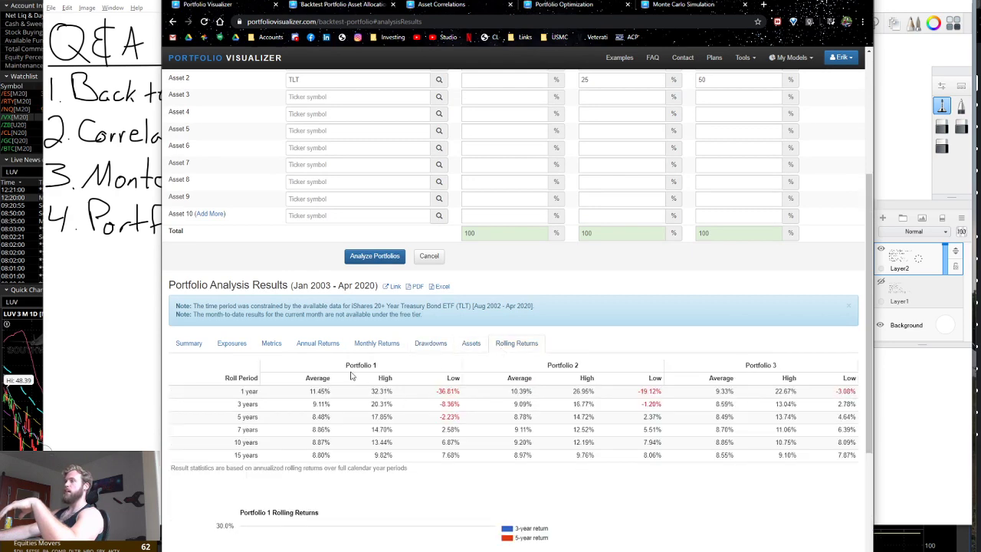
click(199, 351)
scroll(469, 501, down, 4)
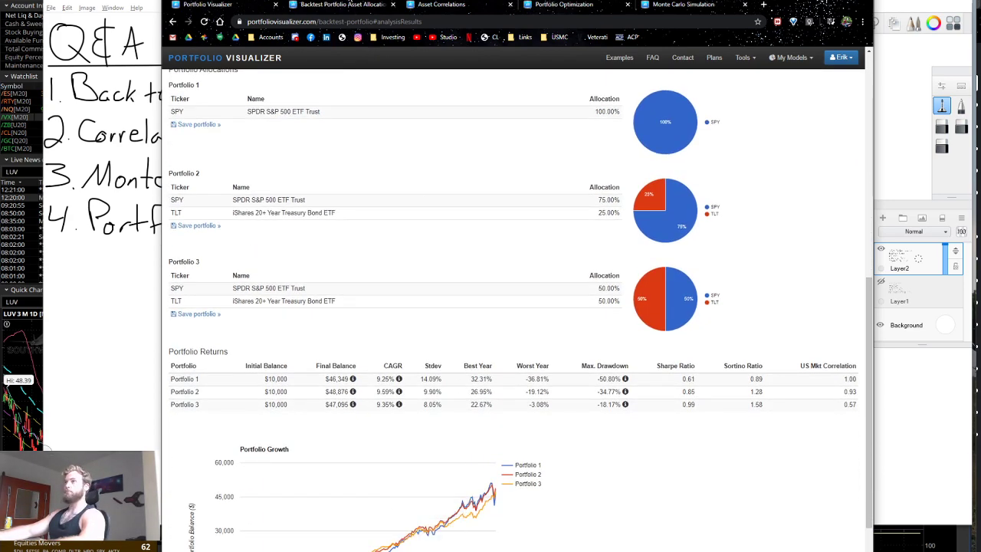
Open the Asset Correlations tool and view correlations for AAPL, FB, DIS, GILD, CRM and TLT, keeping the rolling correlation at 36 months
click(260, 6)
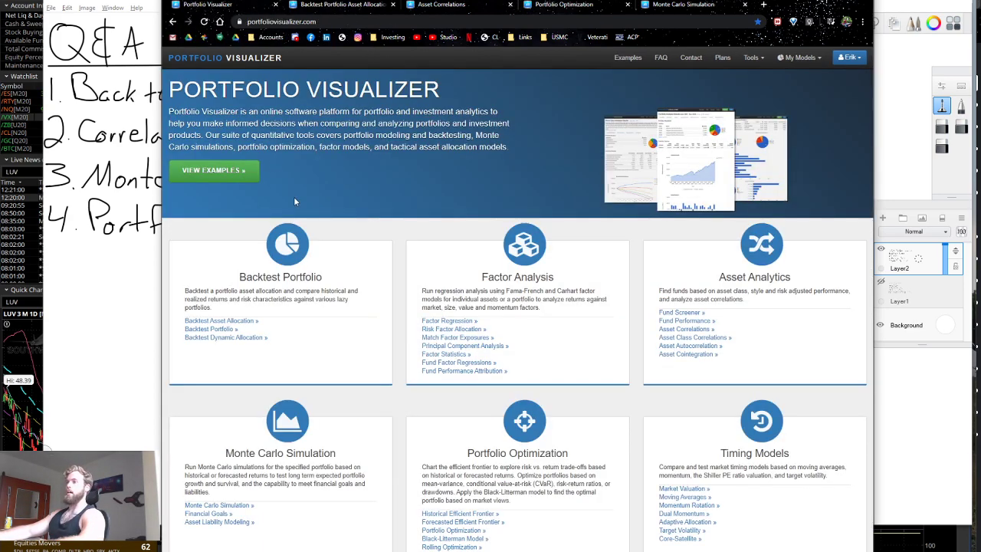
click(693, 331)
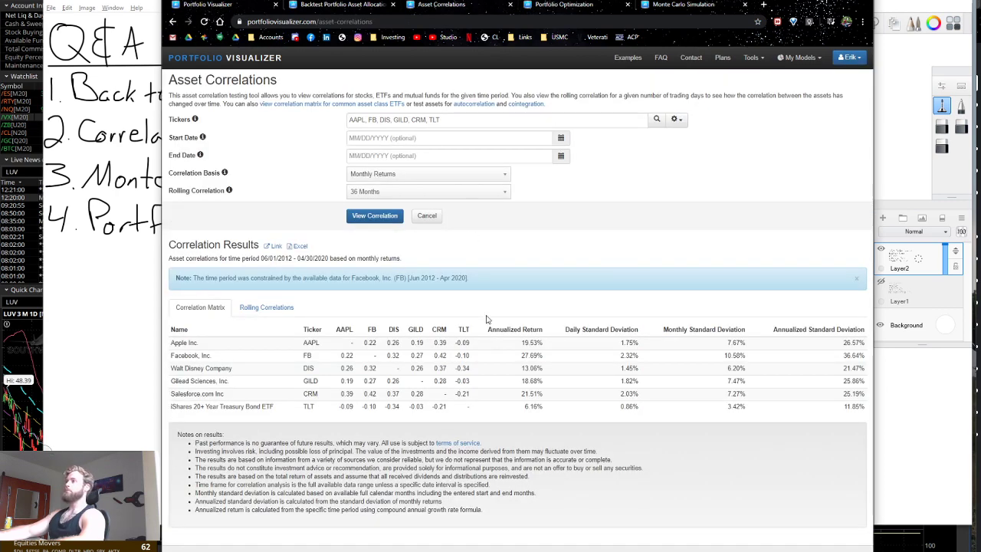
click(452, 119)
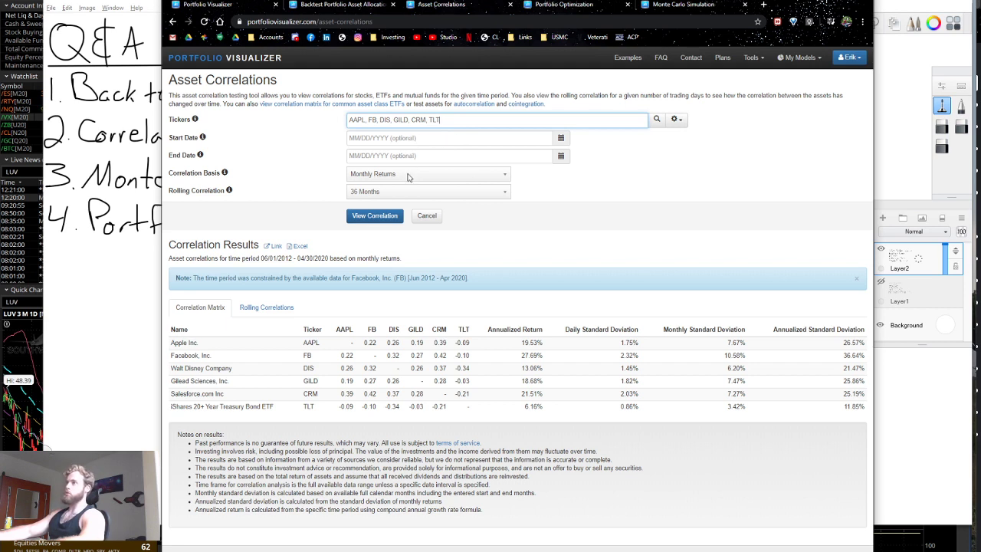
click(392, 217)
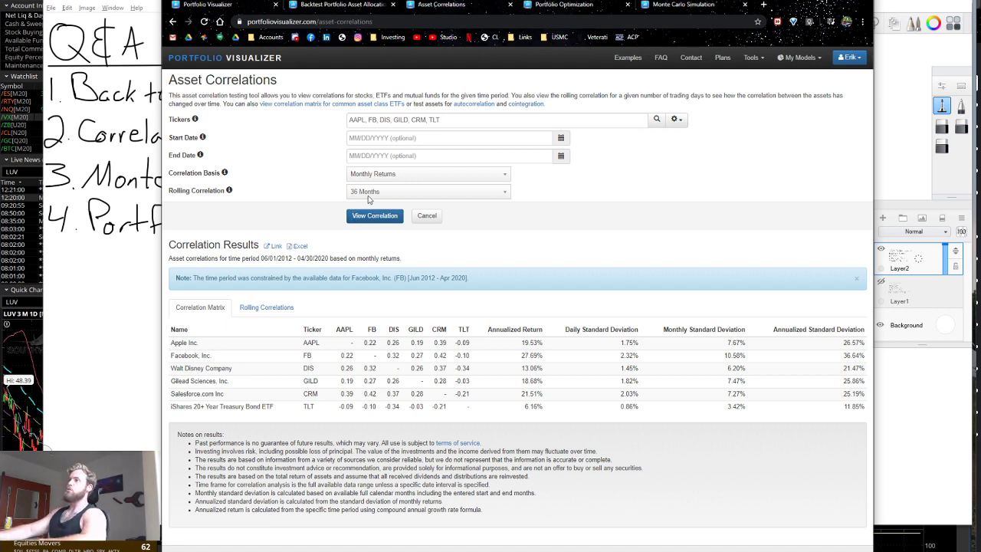
click(437, 192)
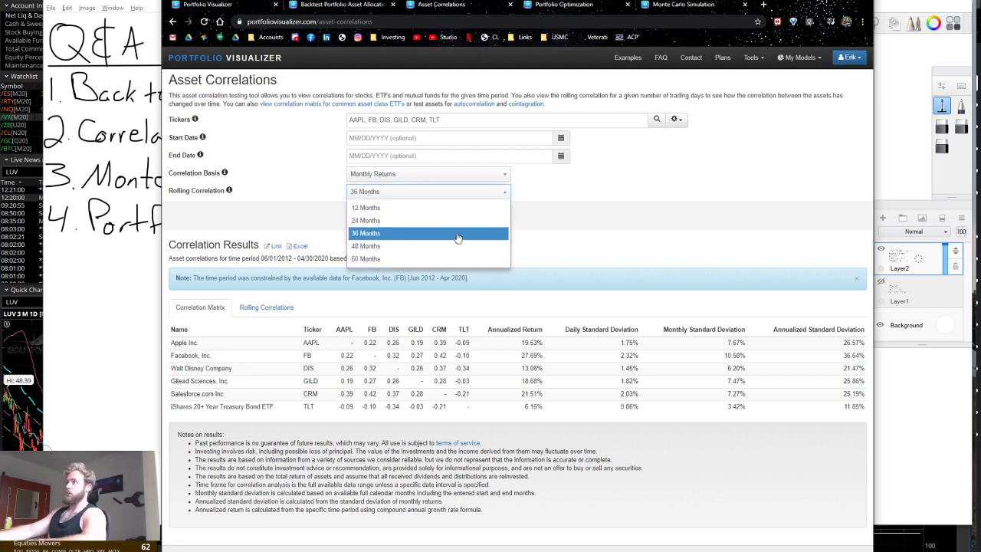
click(457, 233)
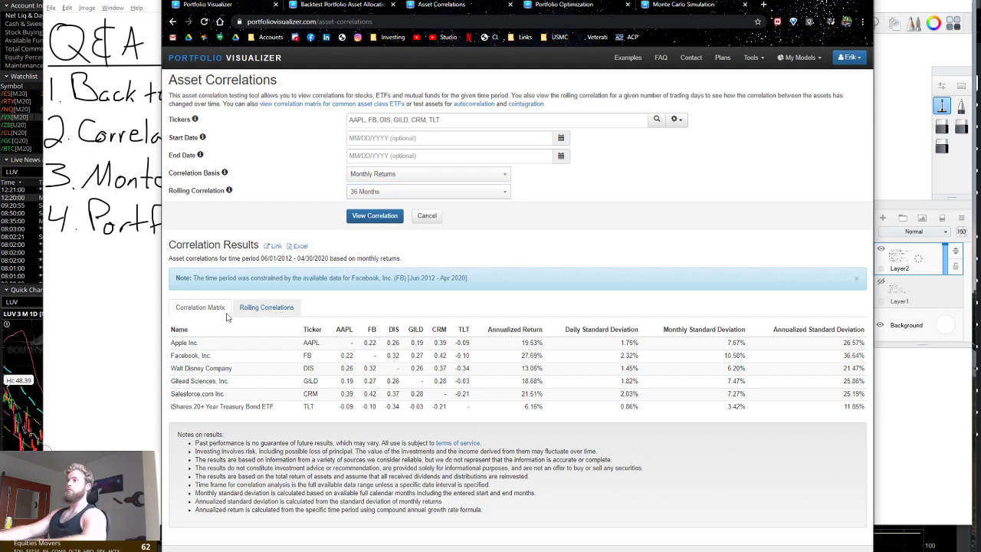
Compare the rolling correlations and correlation matrix views, and examine Apple's correlation with Facebook in the matrix
click(257, 311)
click(204, 309)
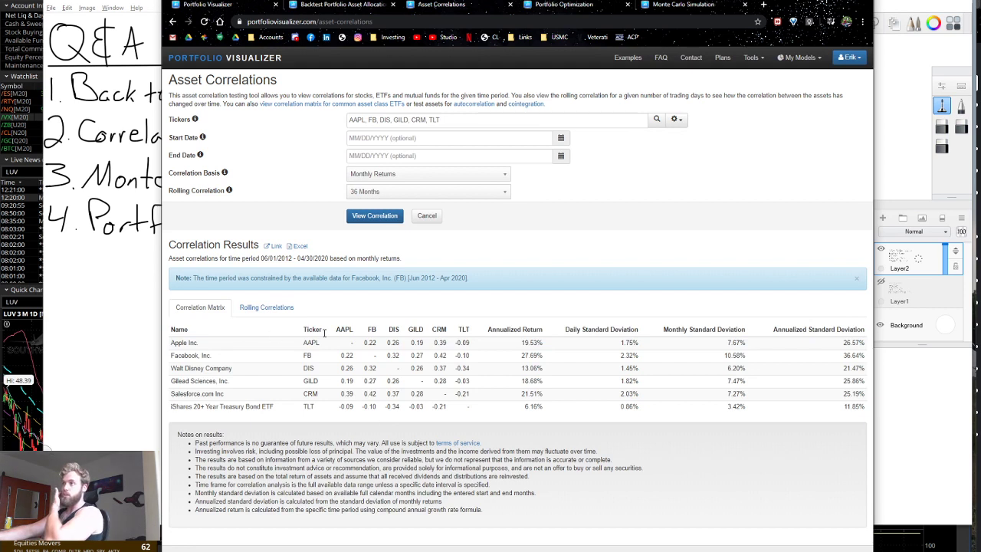
drag(336, 332, 380, 368)
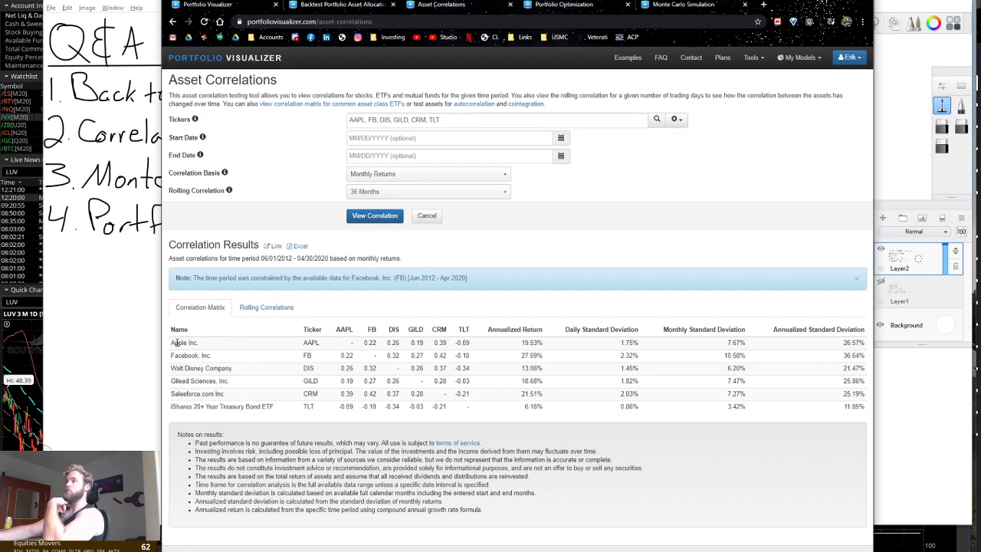
double_click(177, 342)
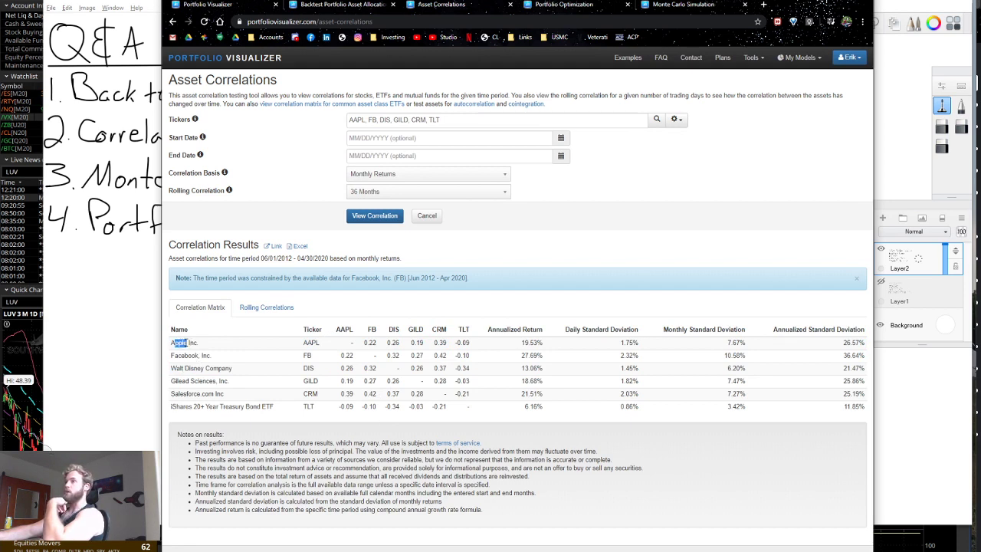
click(351, 349)
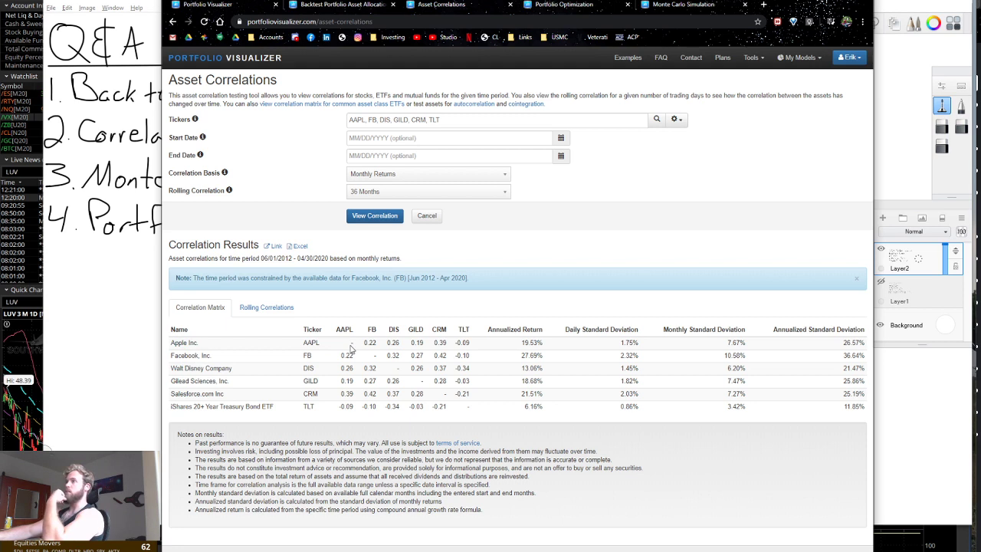
double_click(373, 344)
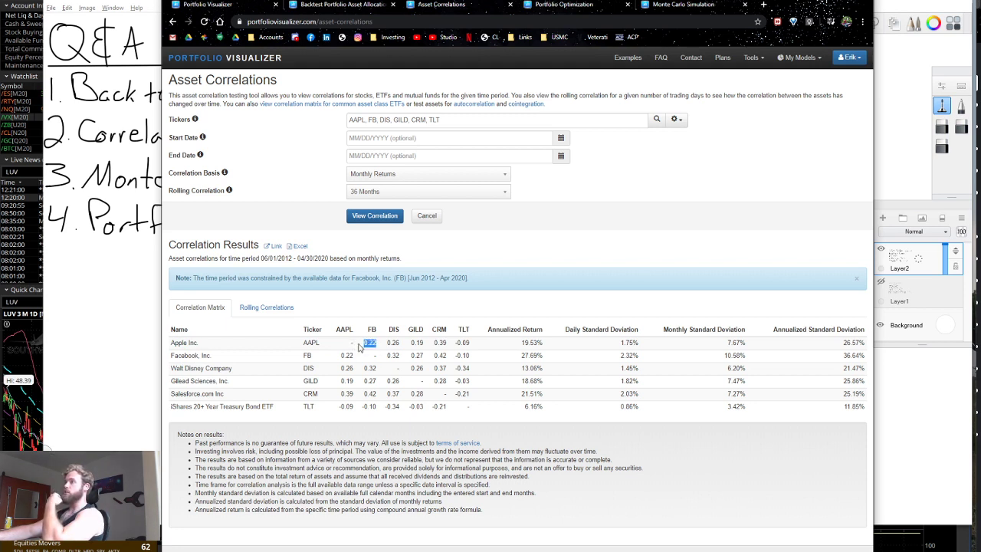
Examine Apple's correlations with Disney and Facebook in the correlation matrix
double_click(392, 343)
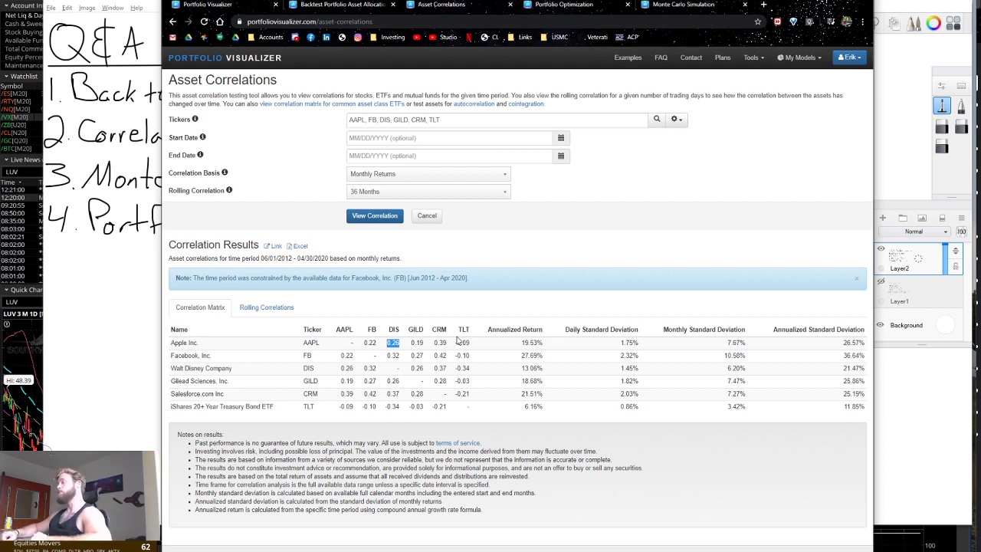
click(373, 345)
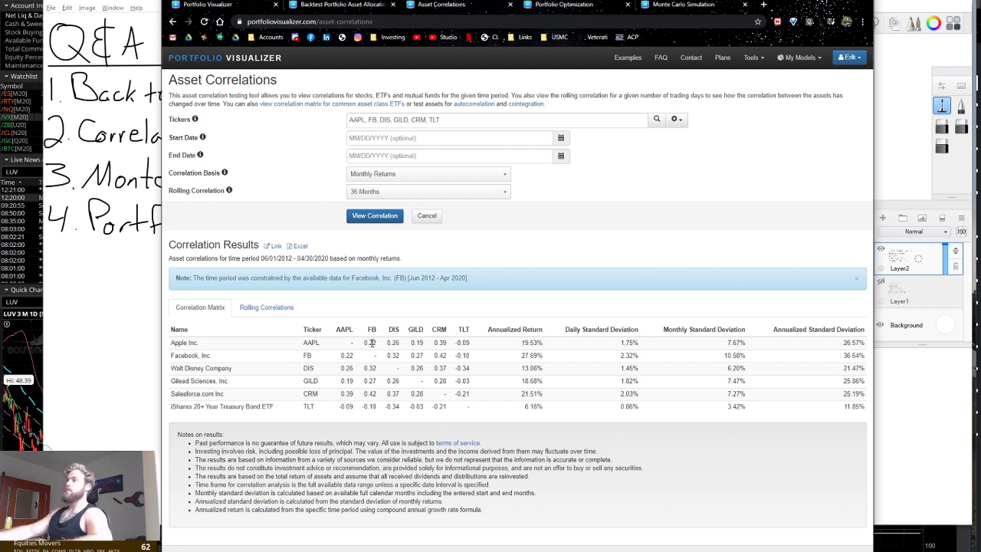
drag(371, 343, 375, 342)
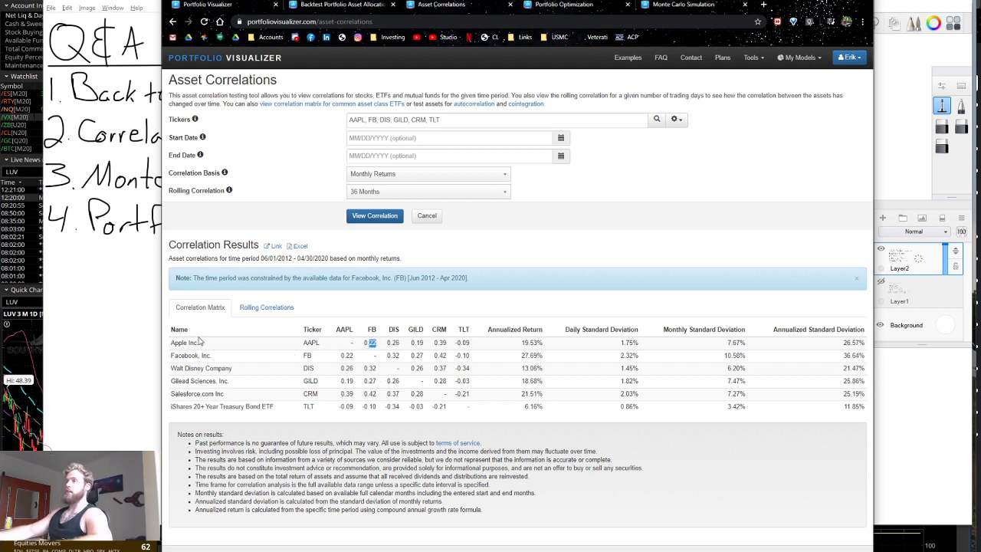
click(201, 342)
drag(375, 342, 366, 343)
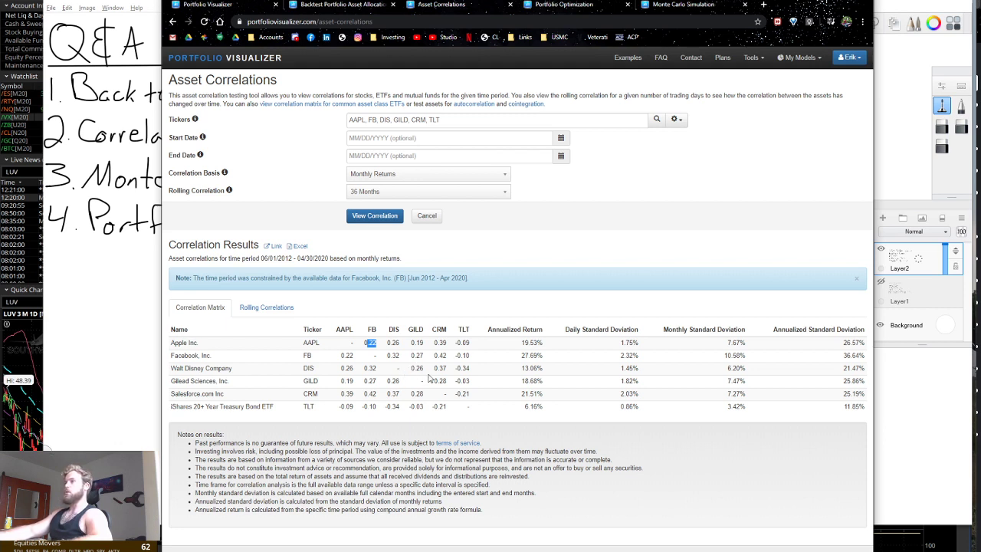
Go to the Monte Carlo simulation, placing it ahead of Portfolio Optimization, and examine its inputs, summary statistics and simulated portfolio balances
click(220, 5)
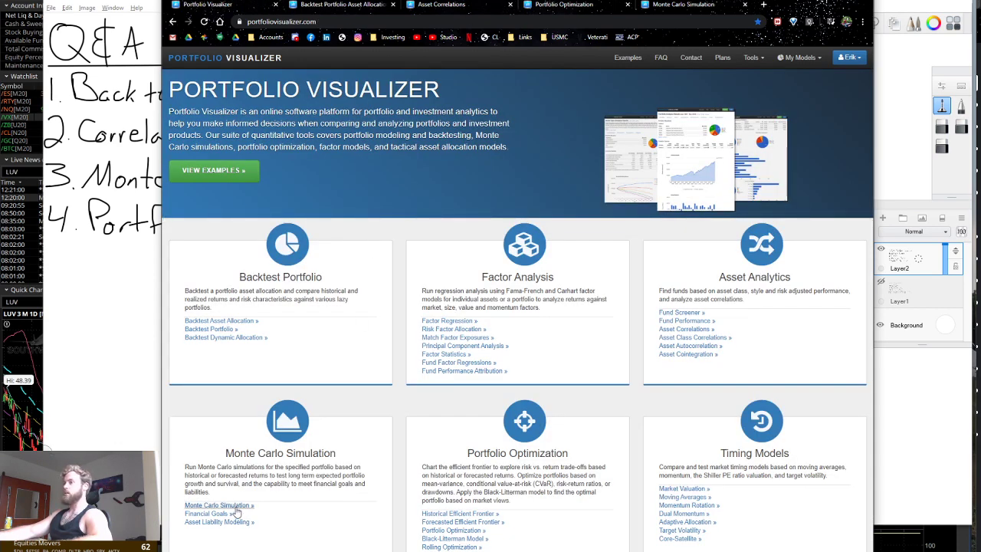
drag(672, 5, 554, 5)
scroll(653, 376, up, 7)
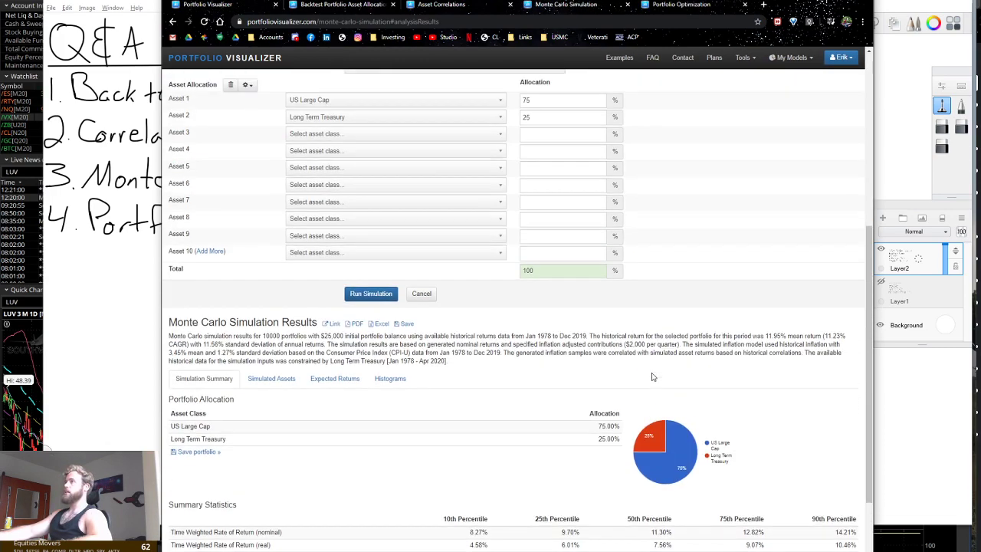
scroll(653, 376, up, 2)
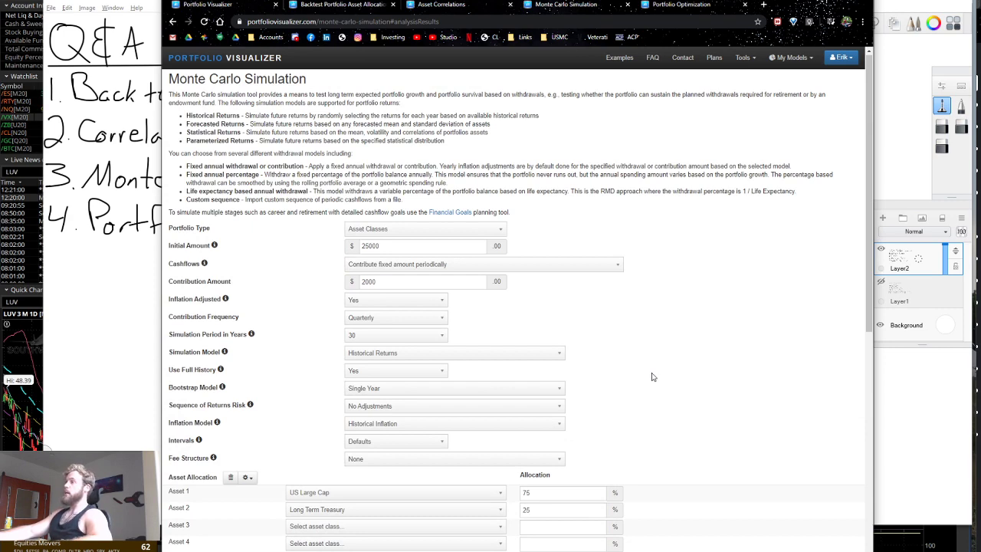
scroll(650, 383, down, 12)
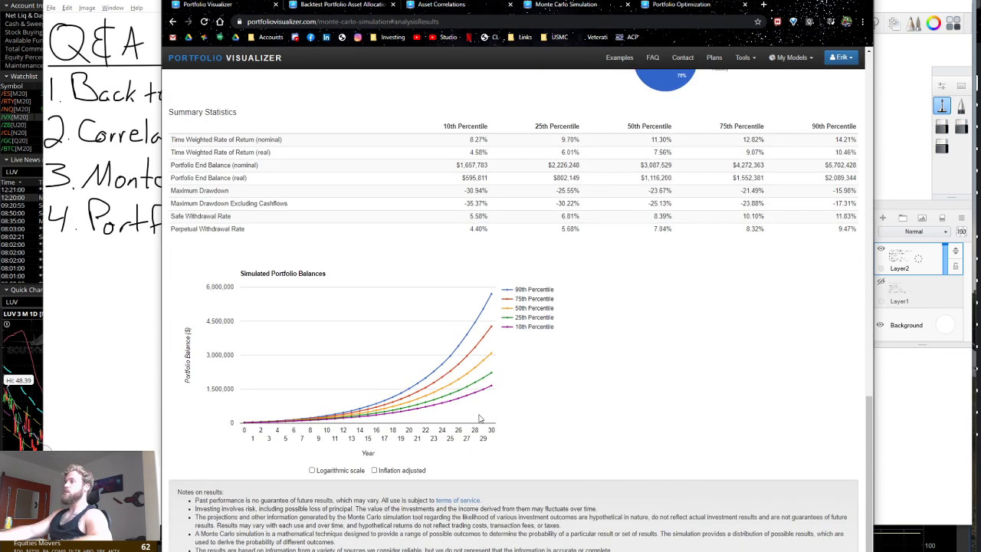
mouse_move(476, 338)
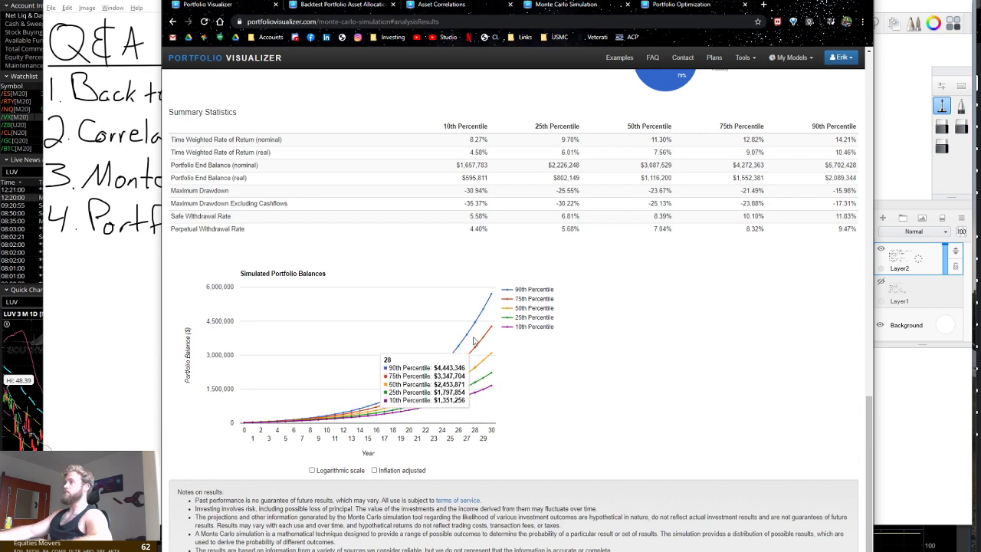
scroll(475, 341, up, 12)
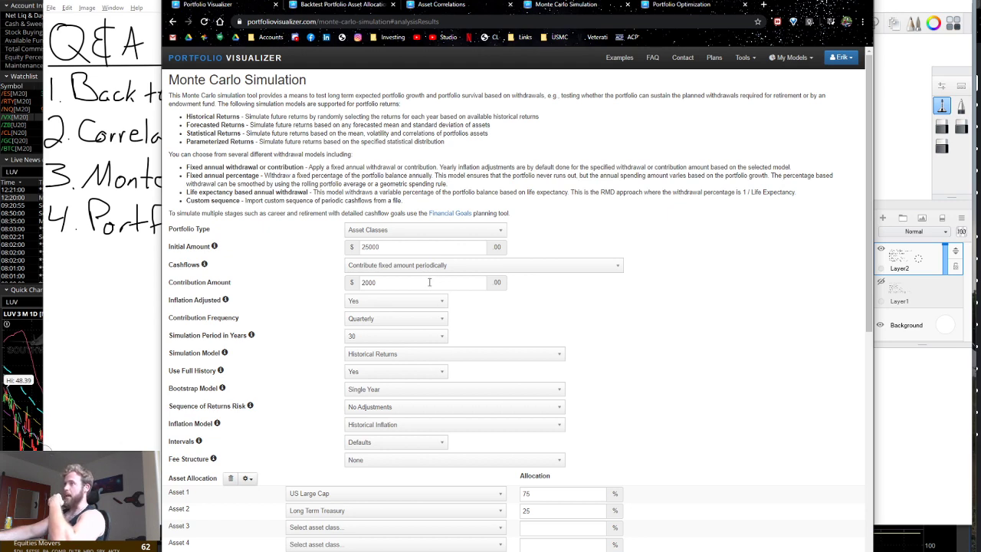
Review the simulation settings and asset allocation, and browse the asset classes available for Asset 3 without choosing one
scroll(429, 283, down, 2)
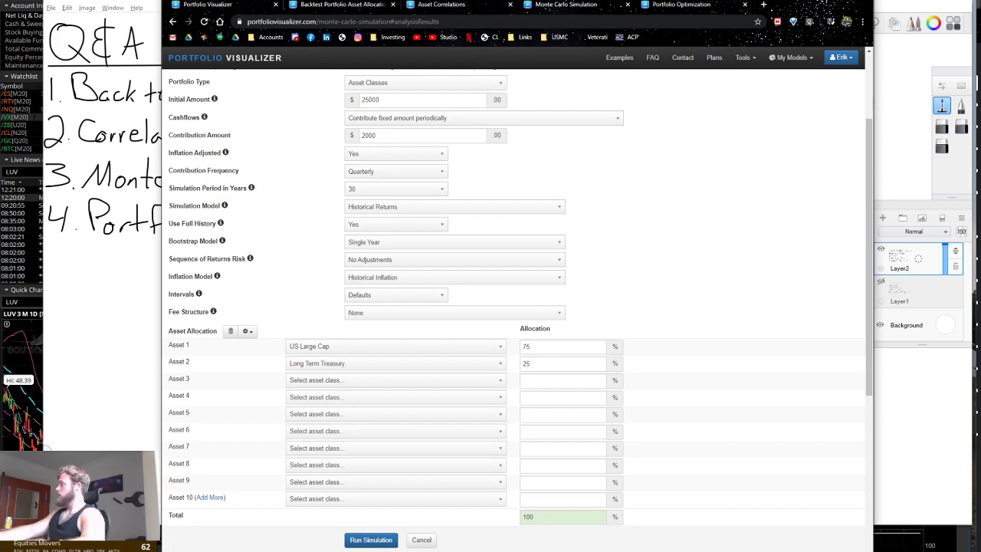
scroll(766, 402, down, 3)
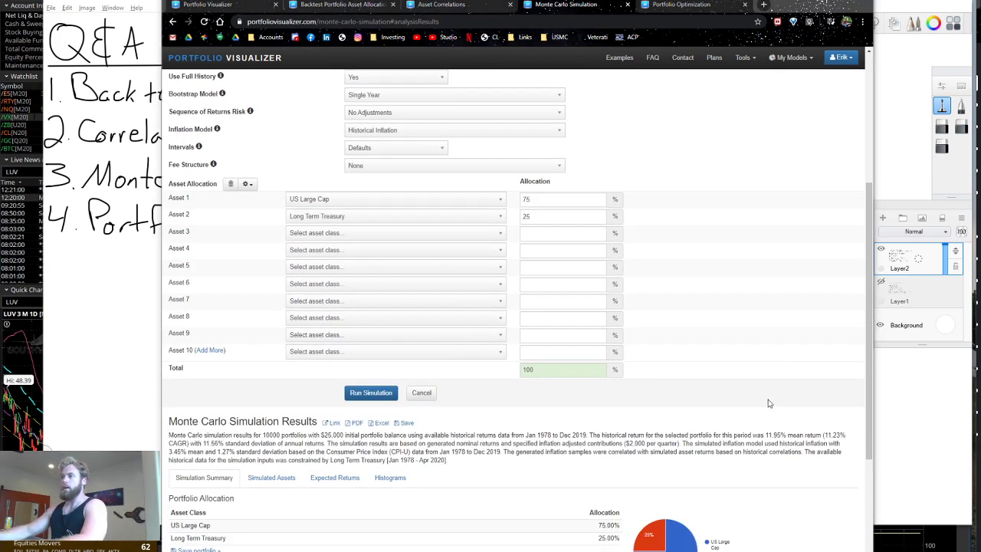
scroll(758, 395, up, 2)
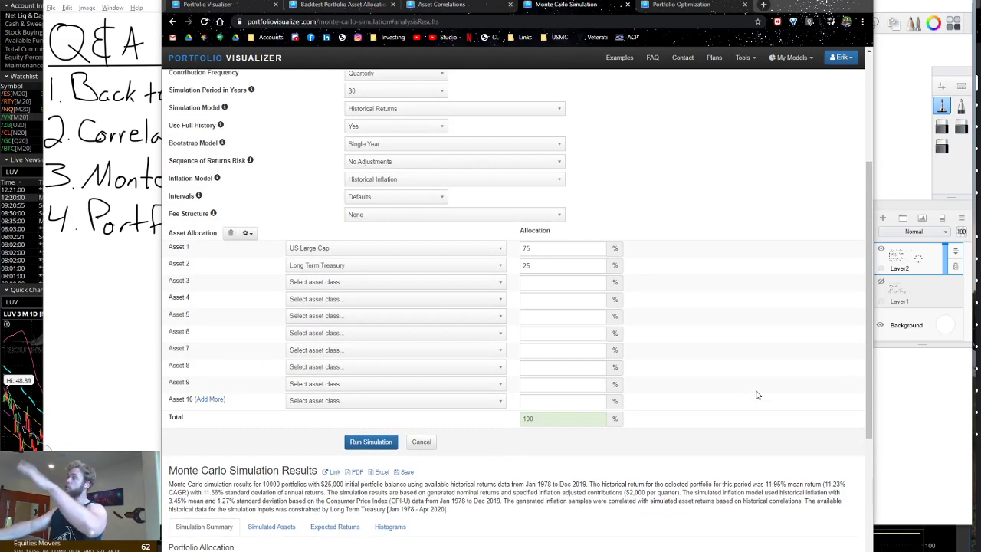
click(366, 285)
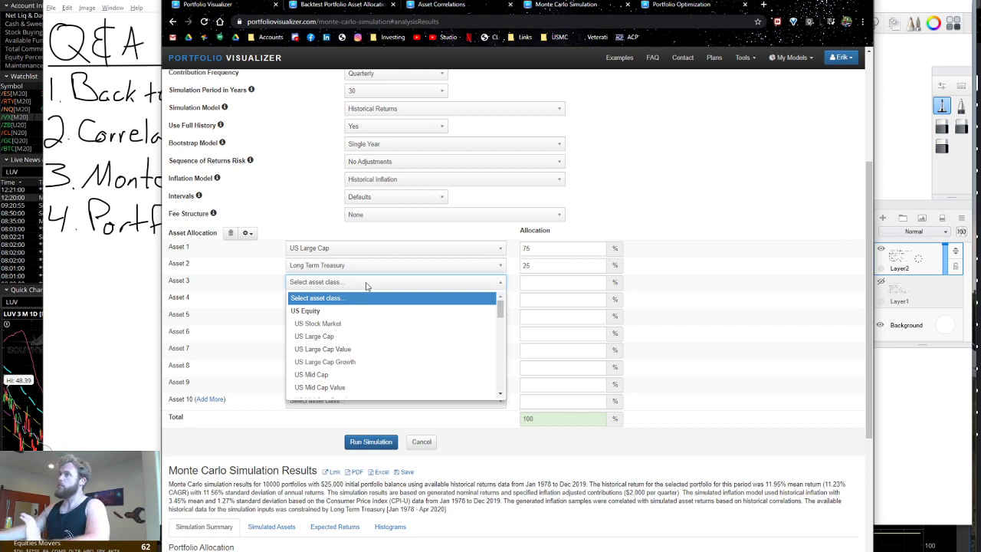
scroll(368, 316, down, 10)
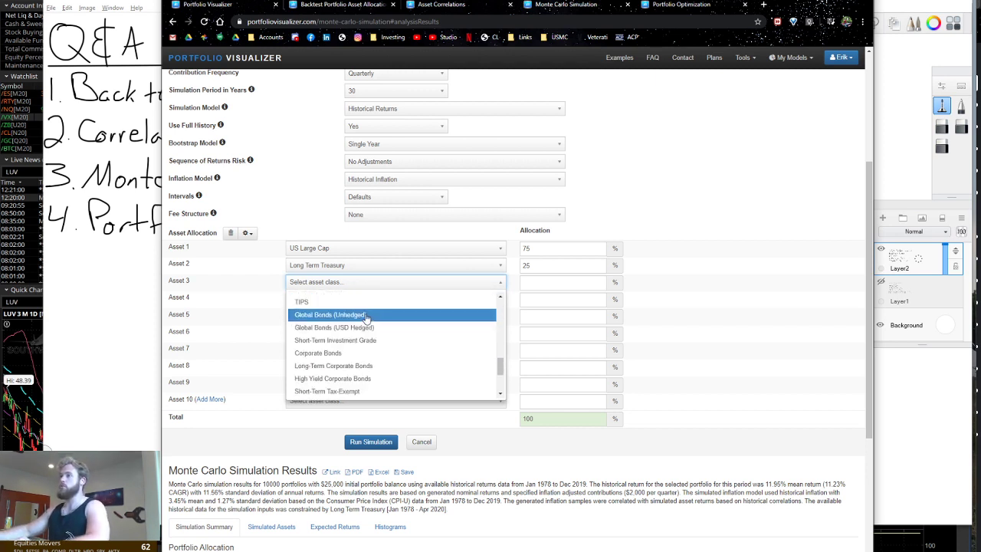
click(366, 282)
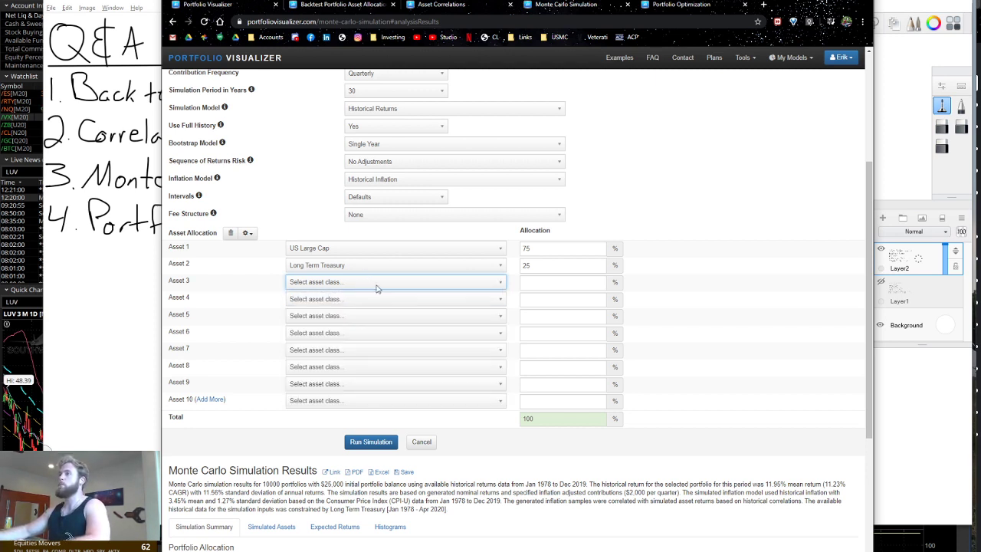
scroll(506, 370, down, 4)
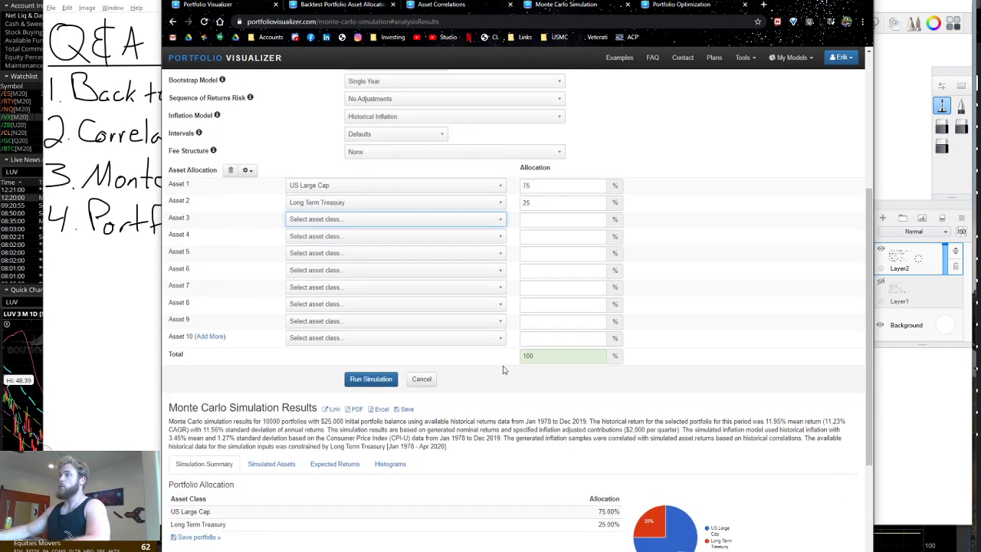
scroll(498, 425, down, 2)
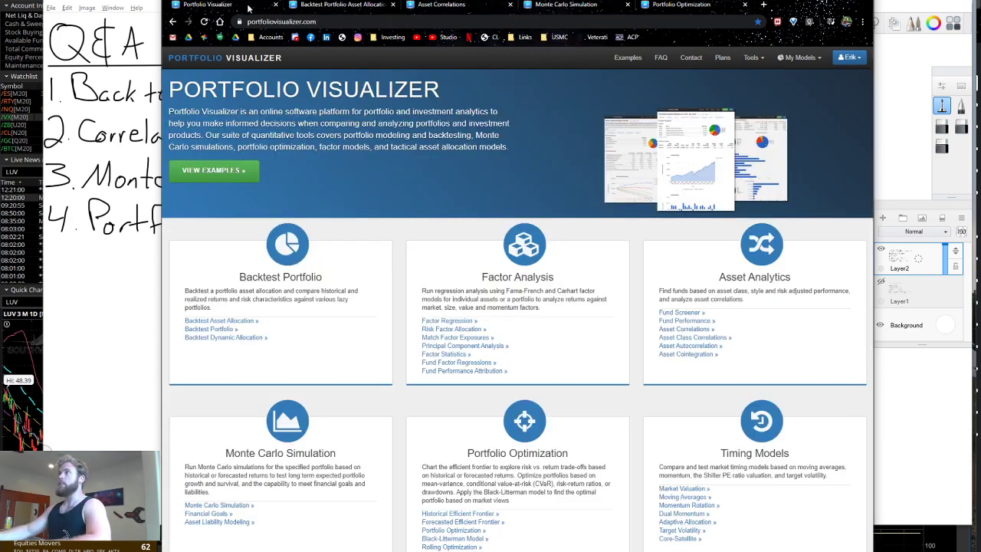
Find Portfolio Optimization on the home page, and review the prepared SPY and TLT optimization's settings, weight constraints and resulting allocations
click(252, 9)
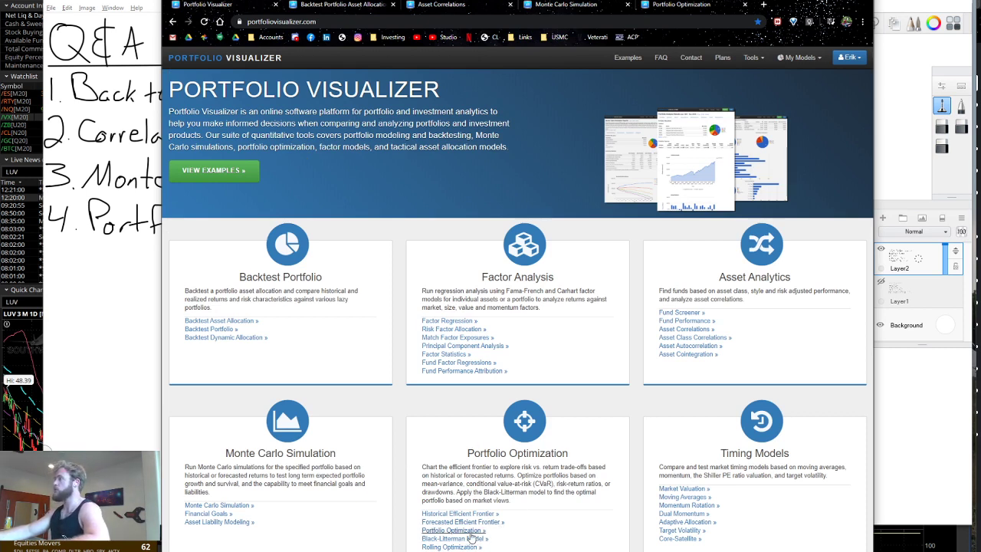
click(664, 7)
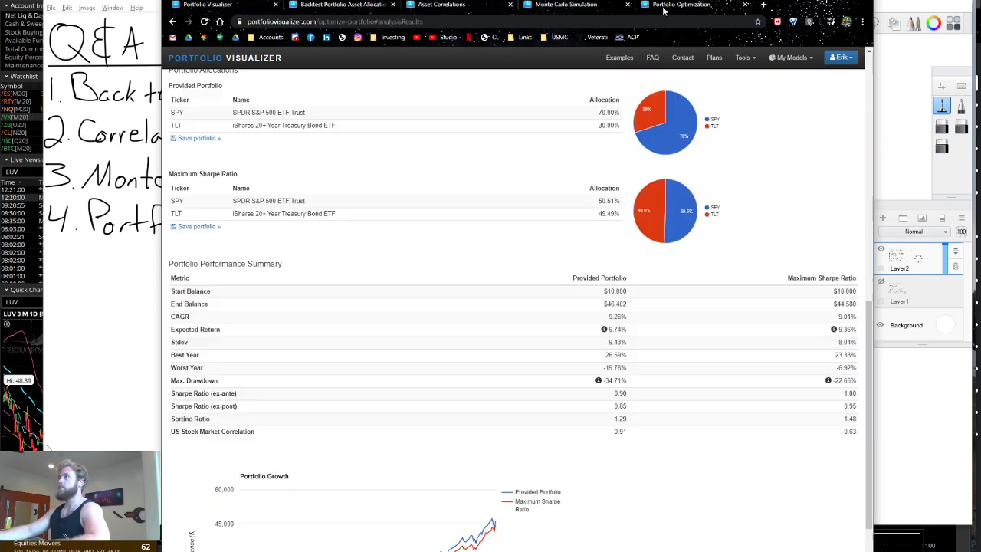
scroll(620, 170, up, 15)
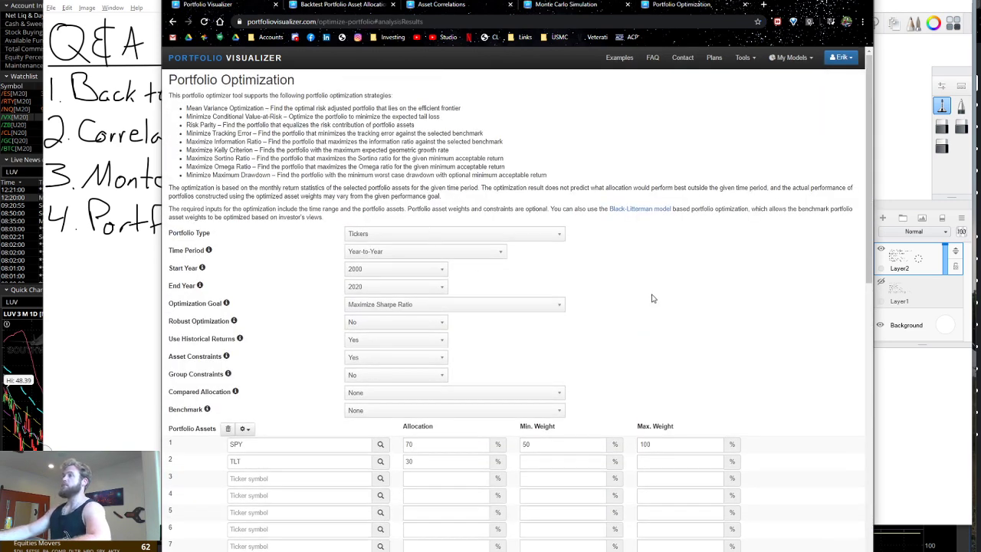
scroll(292, 464, down, 7)
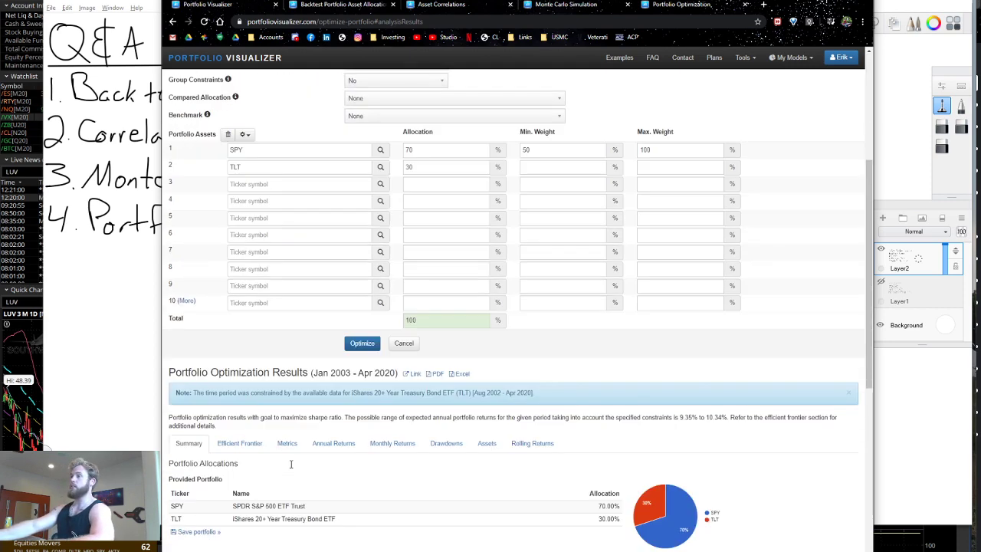
scroll(291, 467, up, 3)
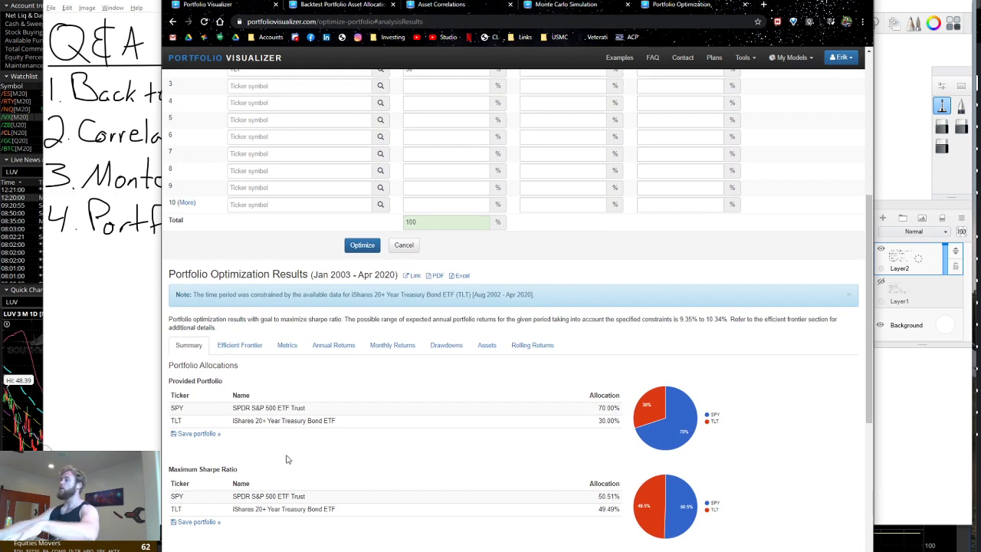
scroll(287, 458, up, 2)
scroll(286, 458, down, 1)
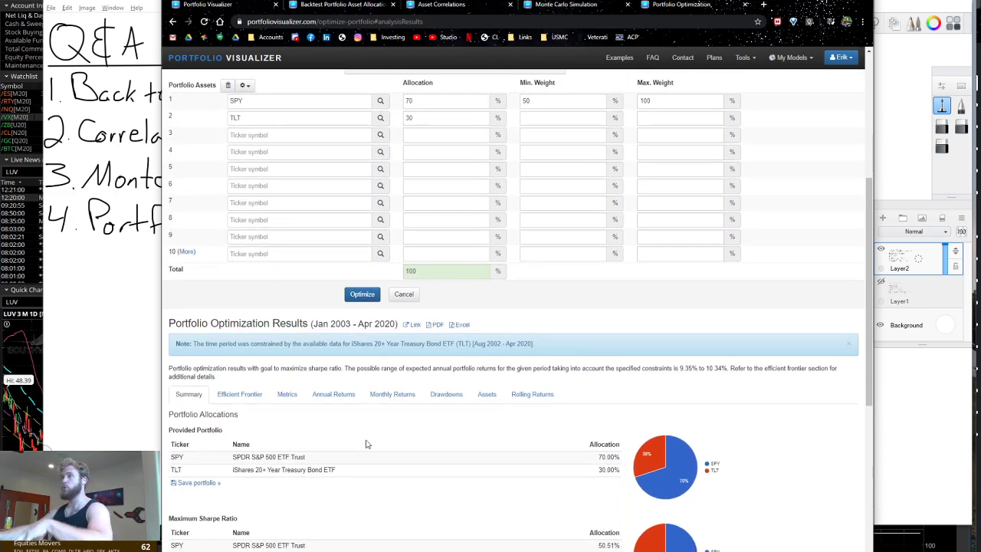
scroll(366, 444, up, 5)
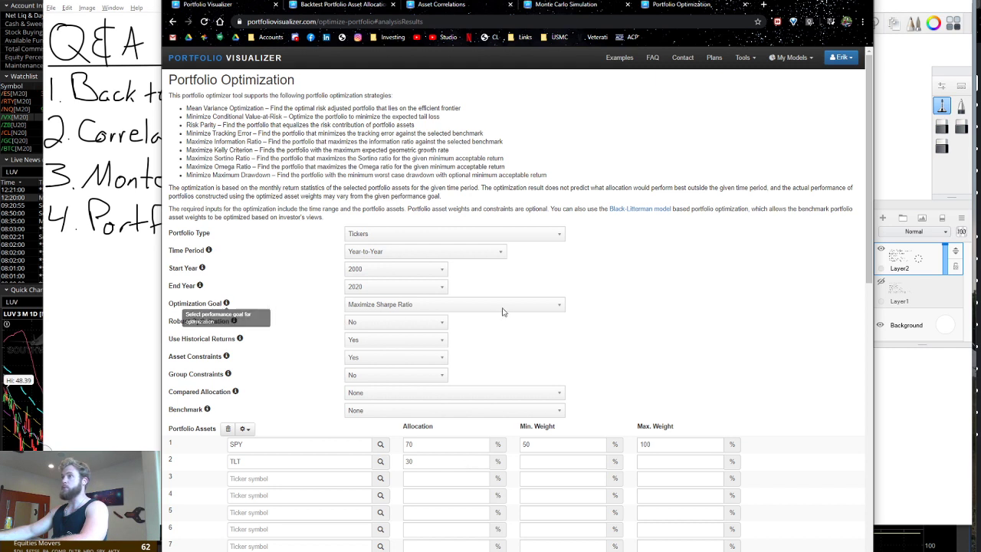
Look through the available optimization goals and set the goal to Maximize Sortino Ratio subject to a targeted return
click(489, 307)
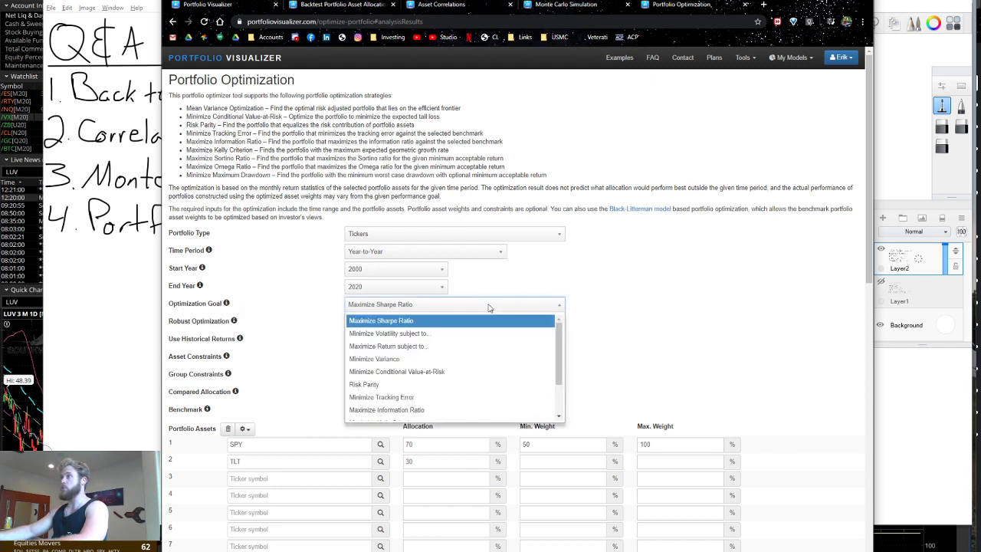
right_click(558, 338)
drag(557, 338, 559, 403)
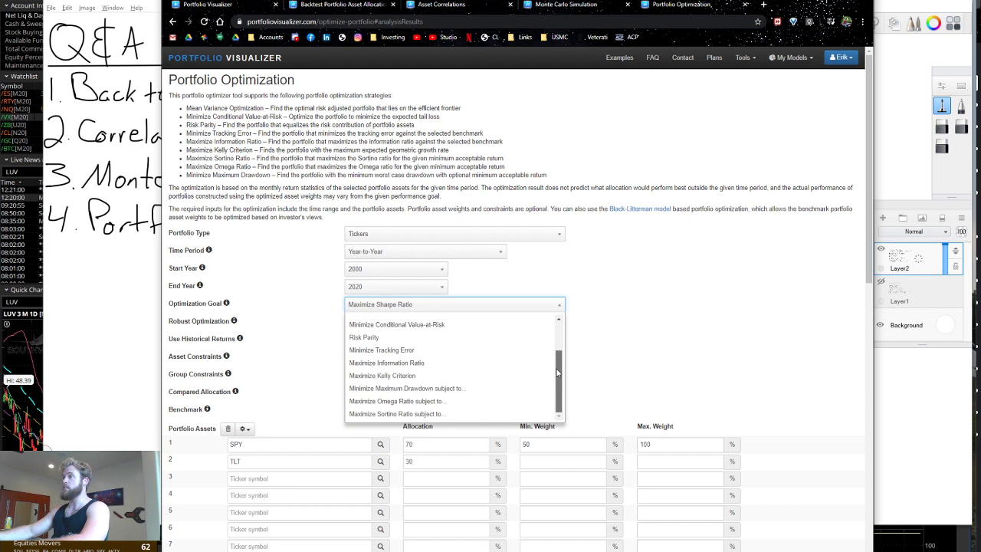
click(406, 415)
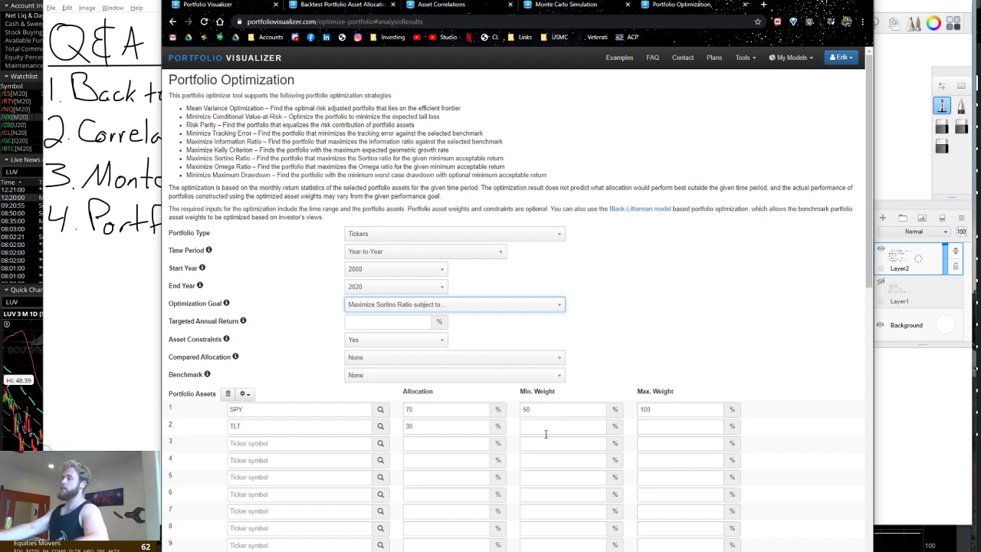
Compare the allocations and end balances of the provided and maximum Sharpe ratio portfolios, and return to the home page
scroll(429, 506, down, 10)
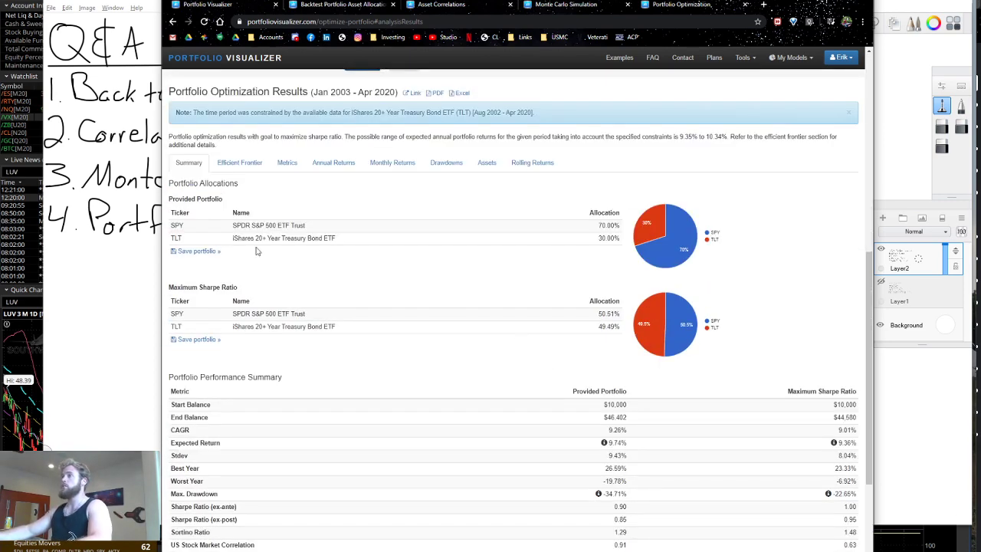
drag(233, 213, 339, 244)
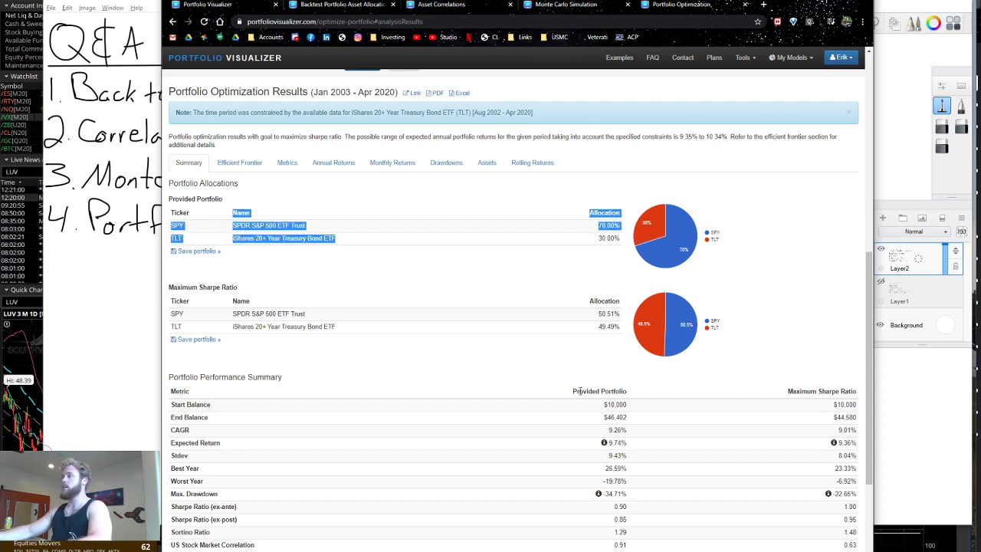
drag(571, 393, 851, 392)
click(811, 391)
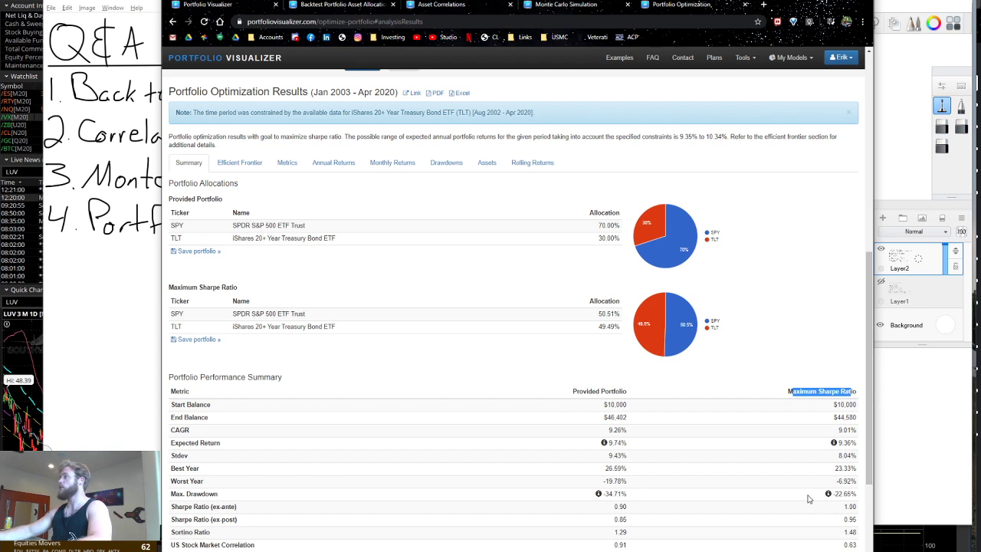
click(835, 418)
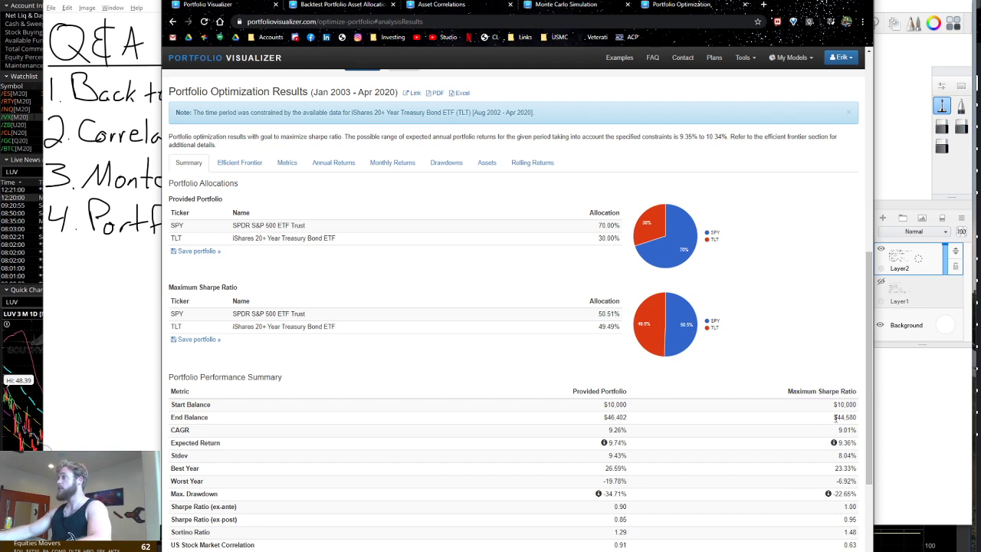
double_click(837, 418)
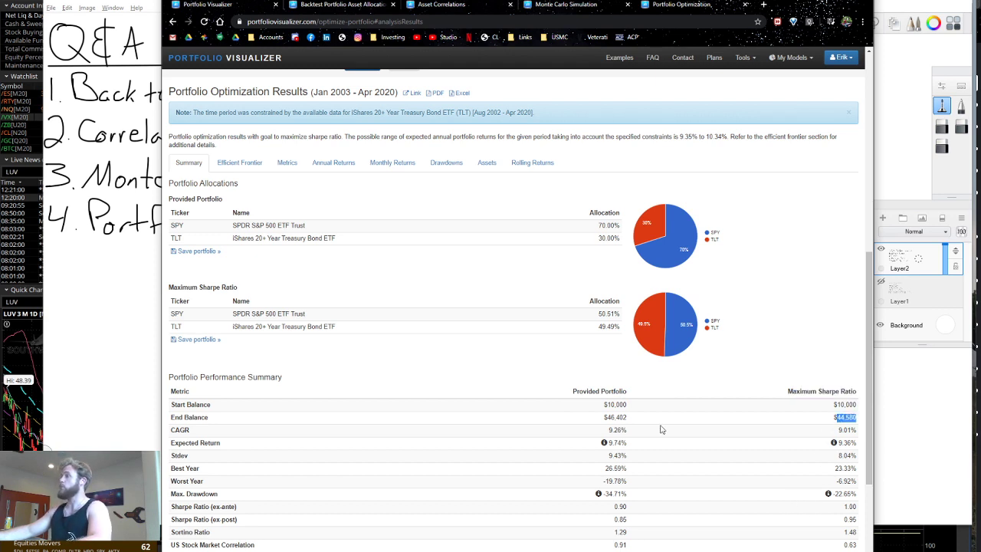
double_click(606, 417)
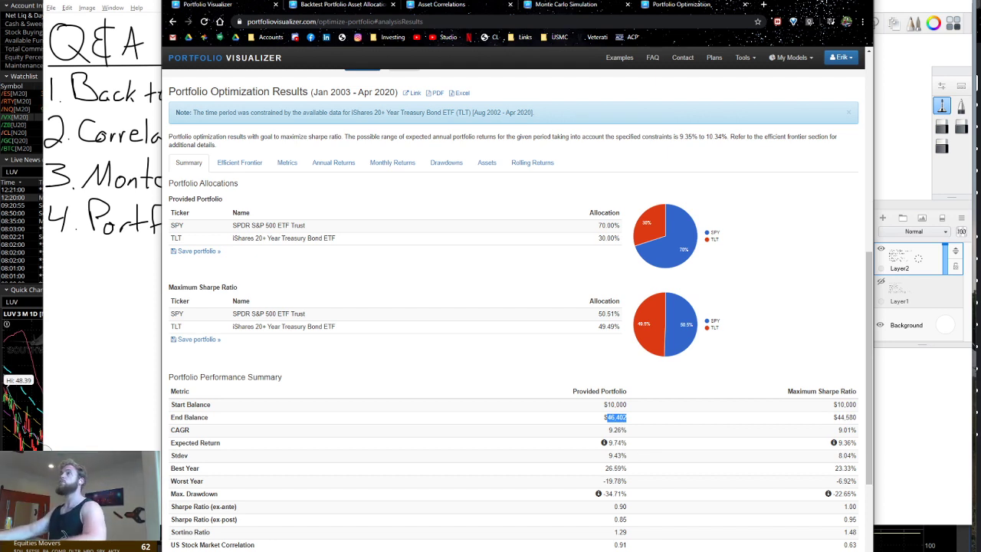
click(241, 6)
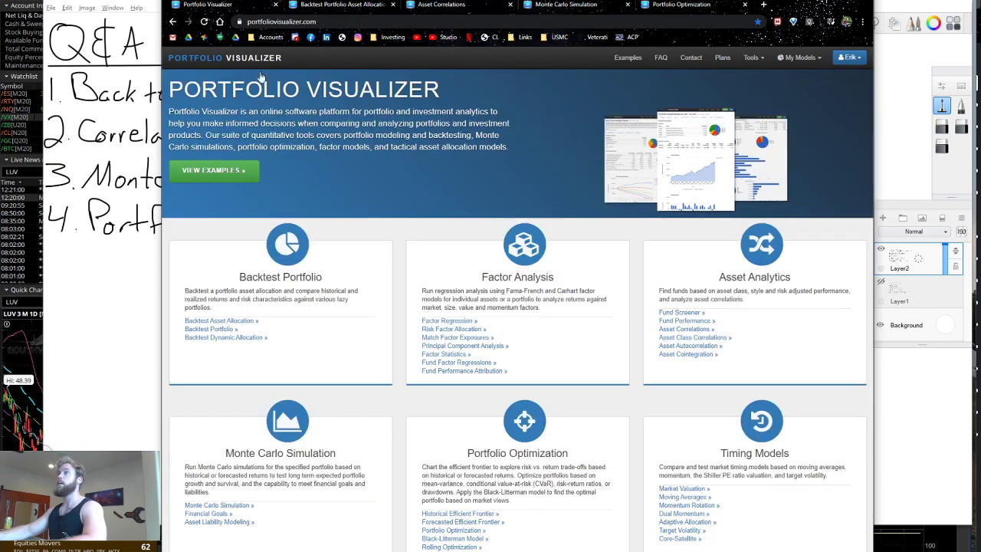